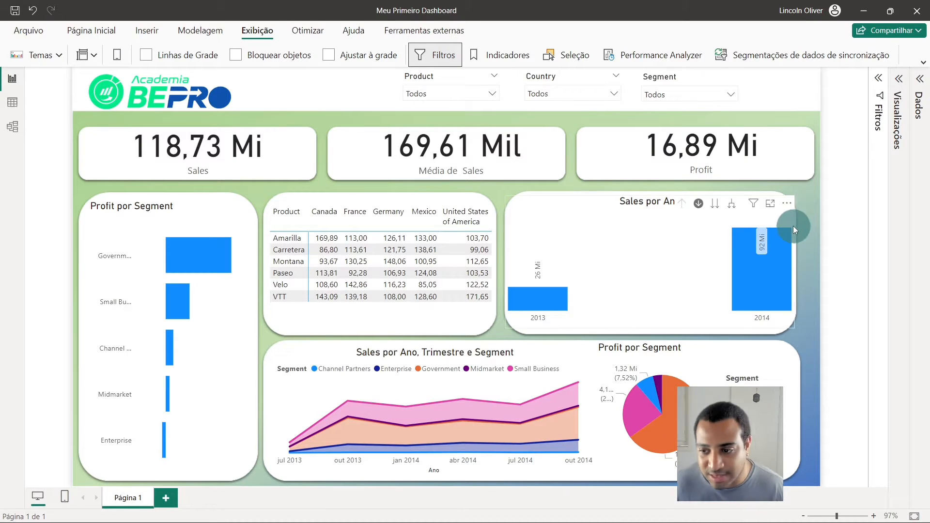
# - Drill into 2014 in the Sales por Ano column chart and return to the year level
pyautogui.moveTo(789, 231)
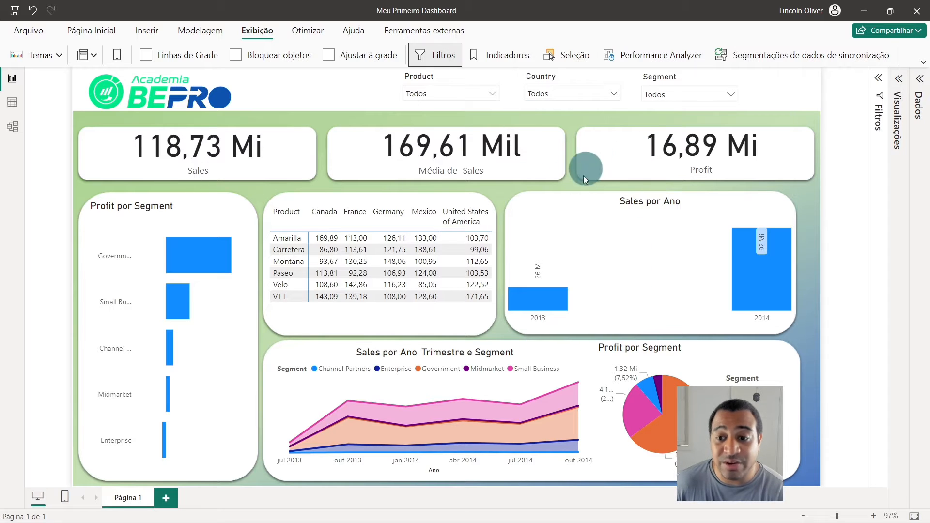
pyautogui.click(617, 226)
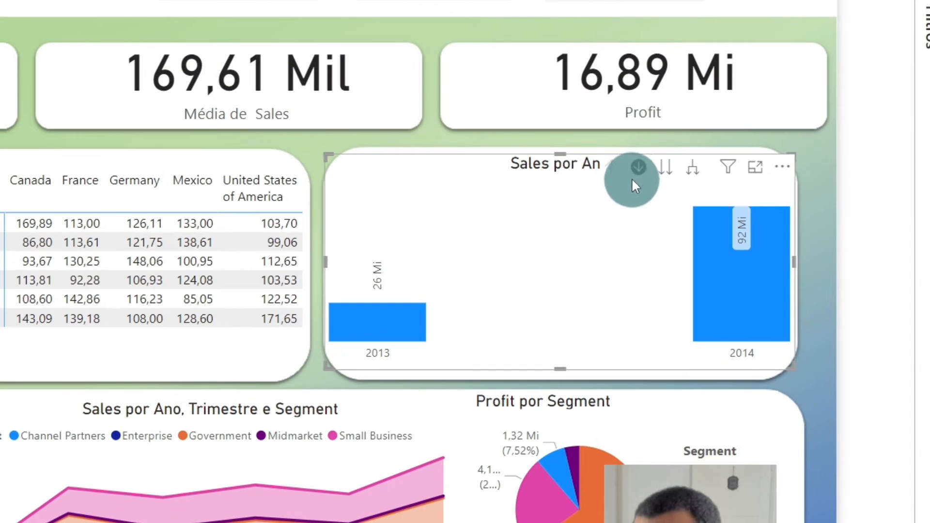
pyautogui.click(638, 168)
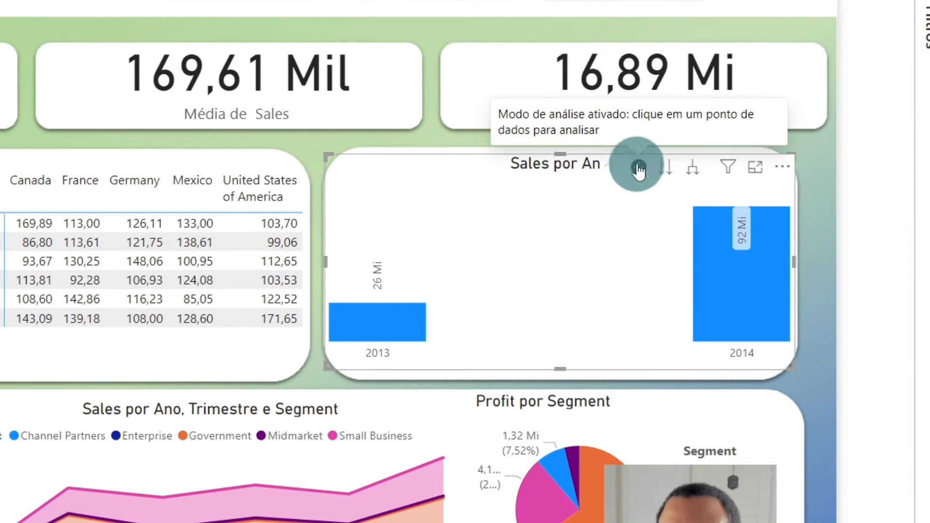
pyautogui.click(735, 290)
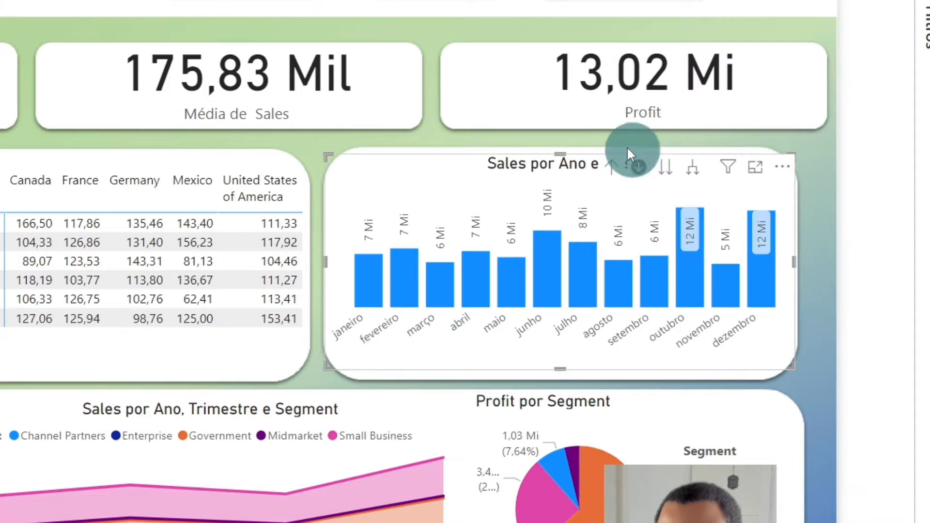
pyautogui.click(612, 166)
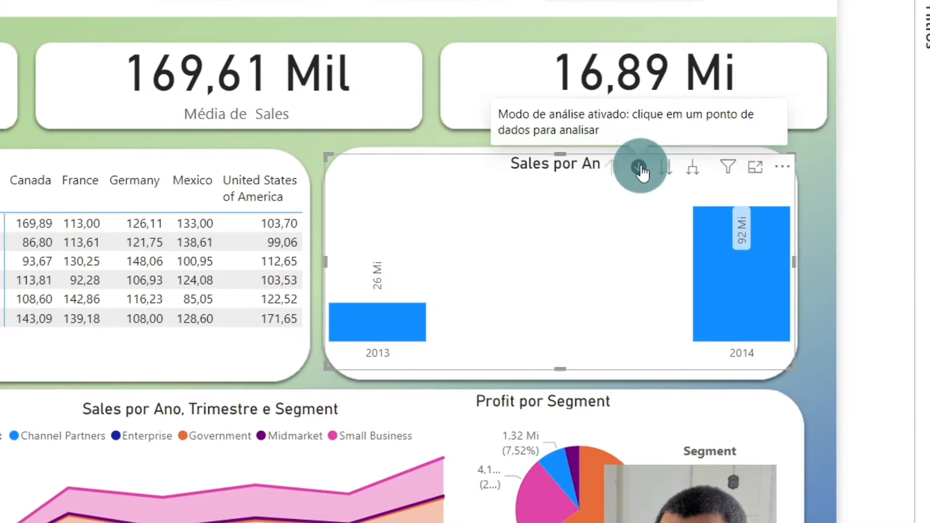
# - Drill the Sales por Ano chart into the months of 2014, repeating the drill once from the year level
pyautogui.click(735, 289)
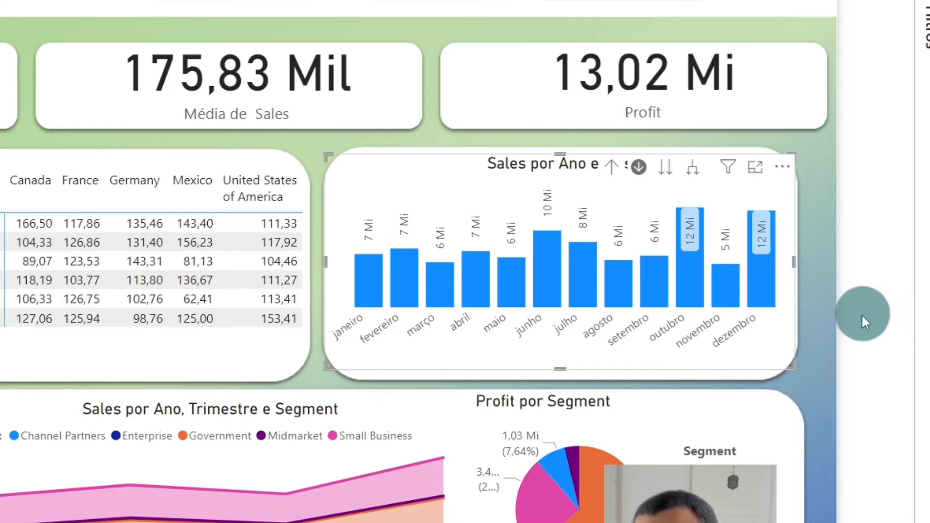
pyautogui.moveTo(864, 322); pyautogui.dragTo(841, 280)
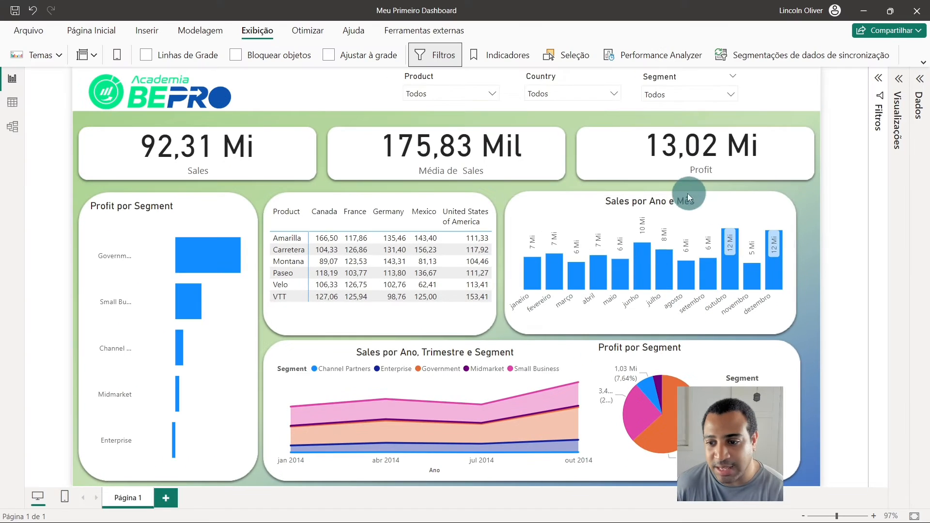
pyautogui.click(682, 203)
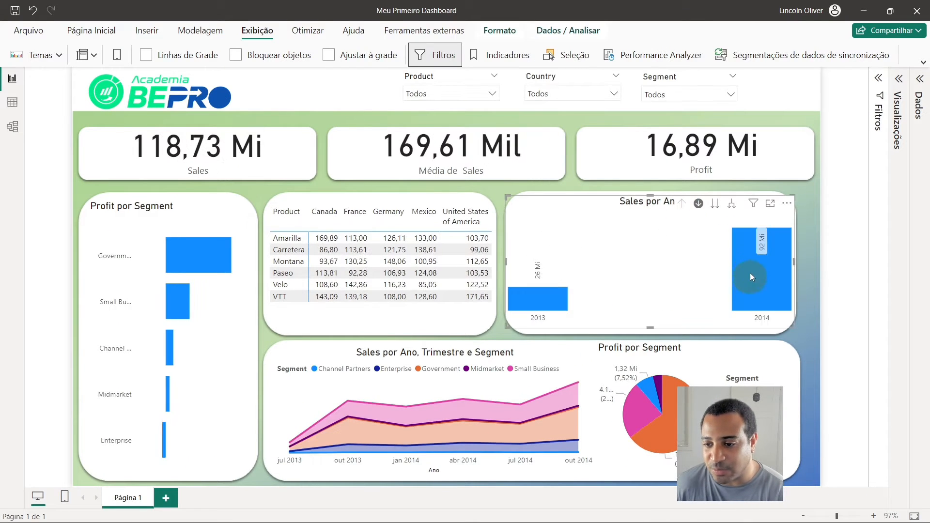
pyautogui.click(759, 270)
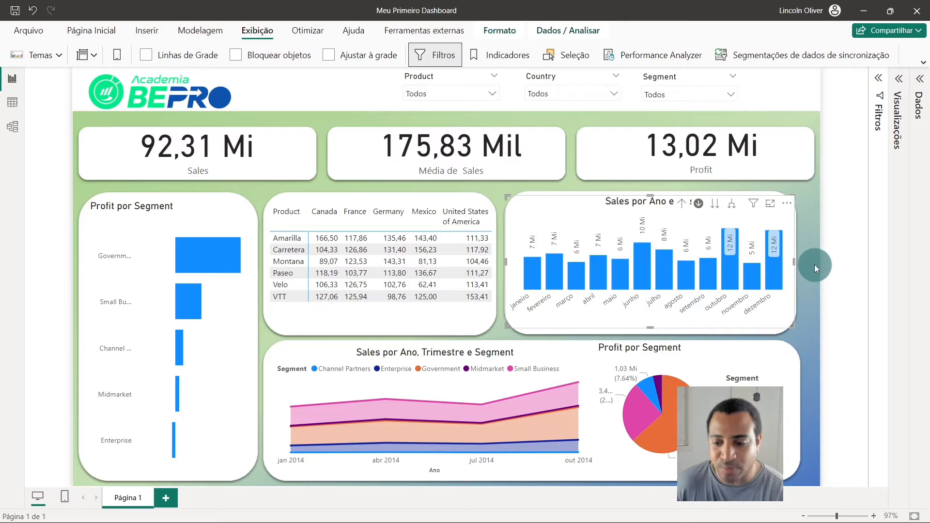
pyautogui.click(810, 303)
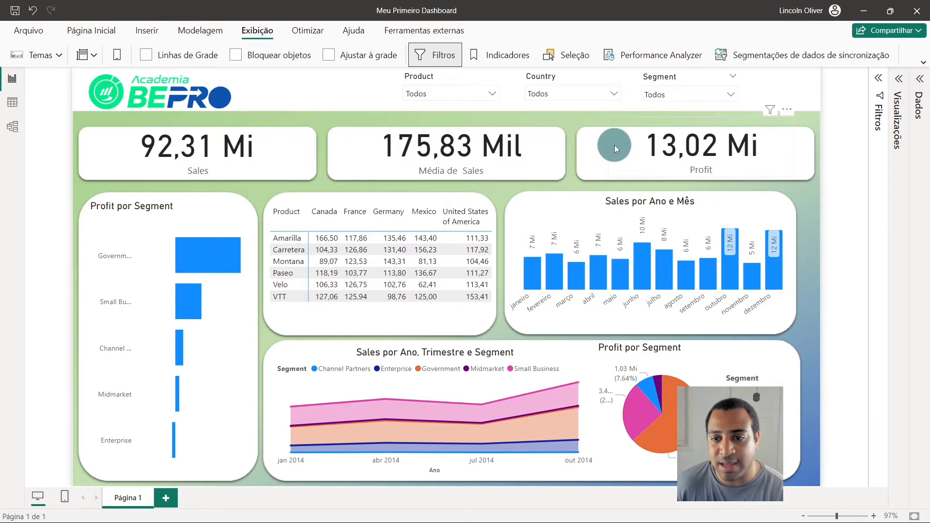
# - Add a slicer for the Date field between the logo and the Product slicer, sized to show both dates side by side
pyautogui.click(914, 79)
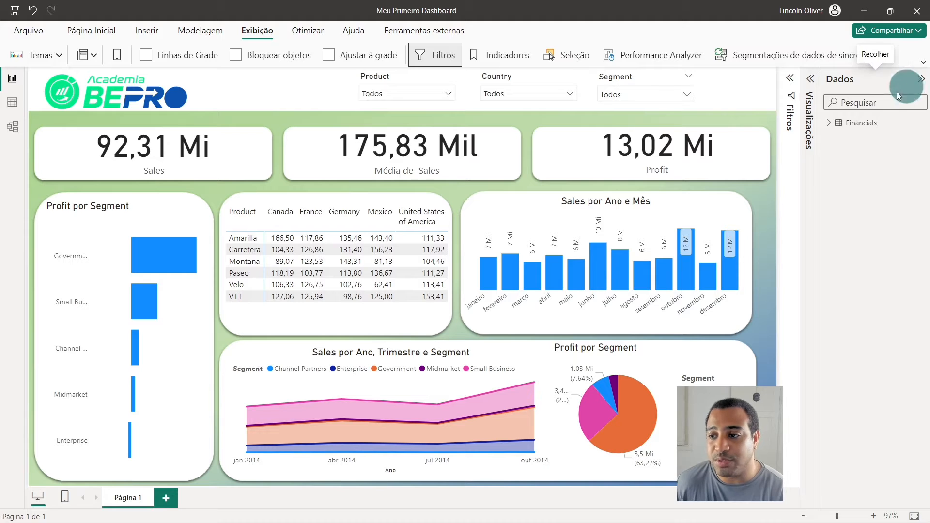
pyautogui.click(810, 78)
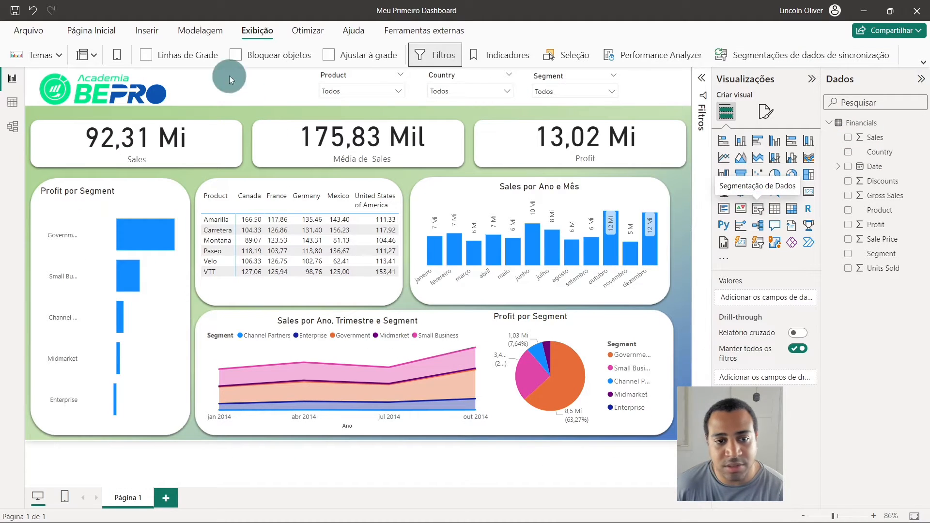
pyautogui.click(758, 208)
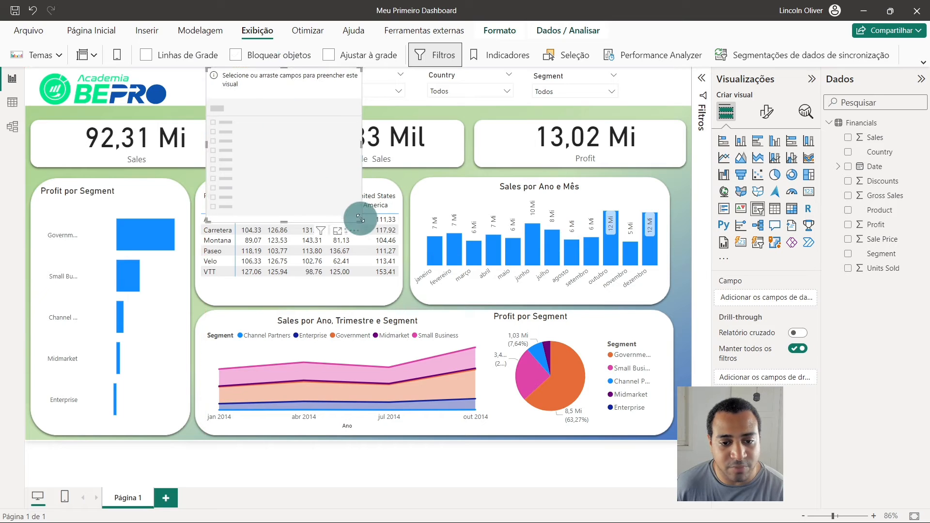
pyautogui.moveTo(359, 219); pyautogui.dragTo(246, 86)
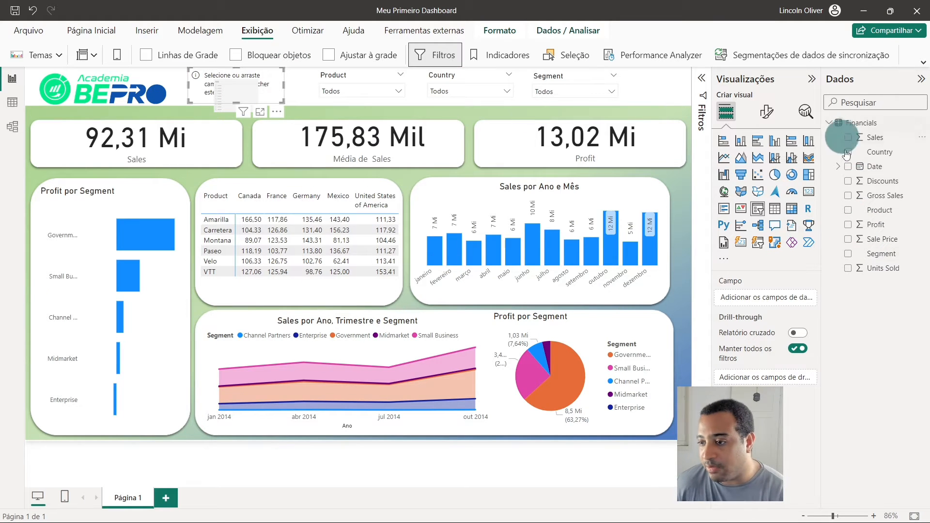
pyautogui.click(848, 166)
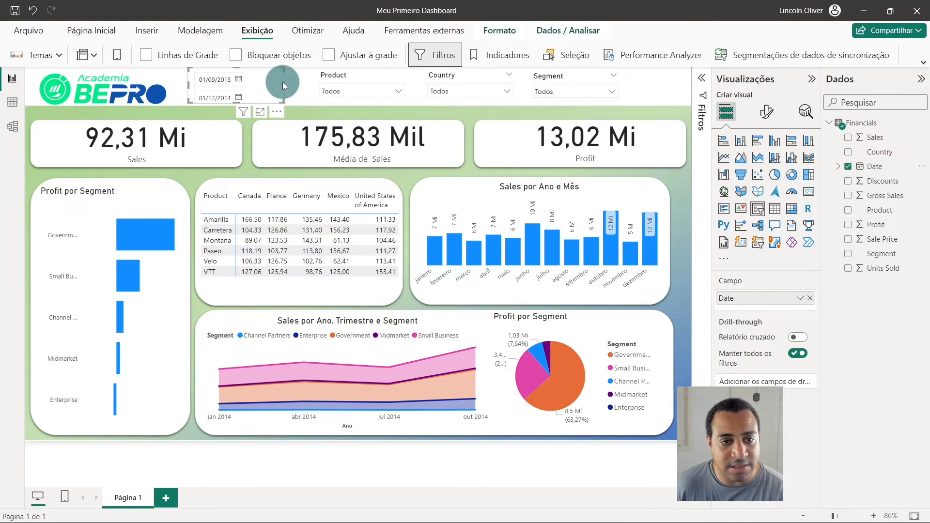
pyautogui.moveTo(284, 86); pyautogui.dragTo(317, 87)
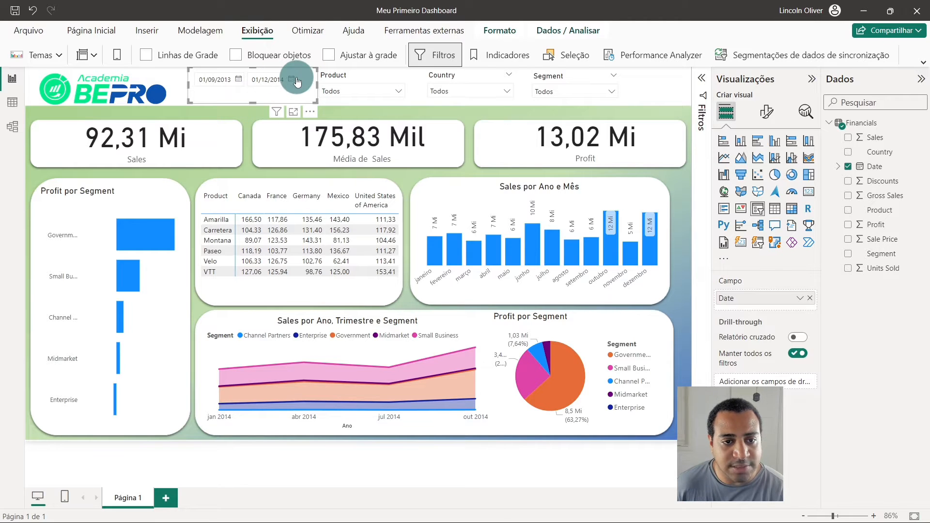
# - Set the end date of the Date slicer to 31/12/2013
pyautogui.click(292, 79)
pyautogui.doubleClick(348, 105)
pyautogui.click(349, 106)
pyautogui.doubleClick(348, 106)
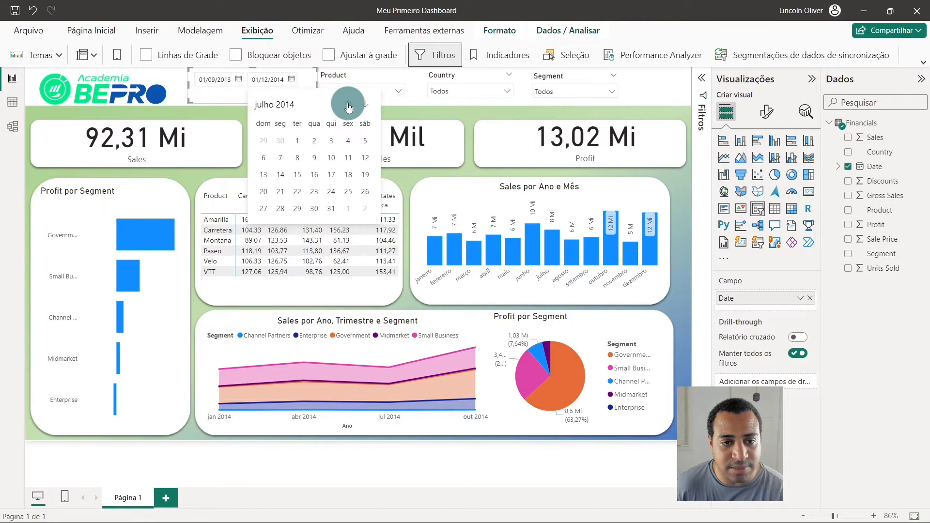
pyautogui.doubleClick(348, 106)
pyautogui.click(349, 106)
pyautogui.doubleClick(349, 106)
pyautogui.click(349, 106)
pyautogui.doubleClick(349, 106)
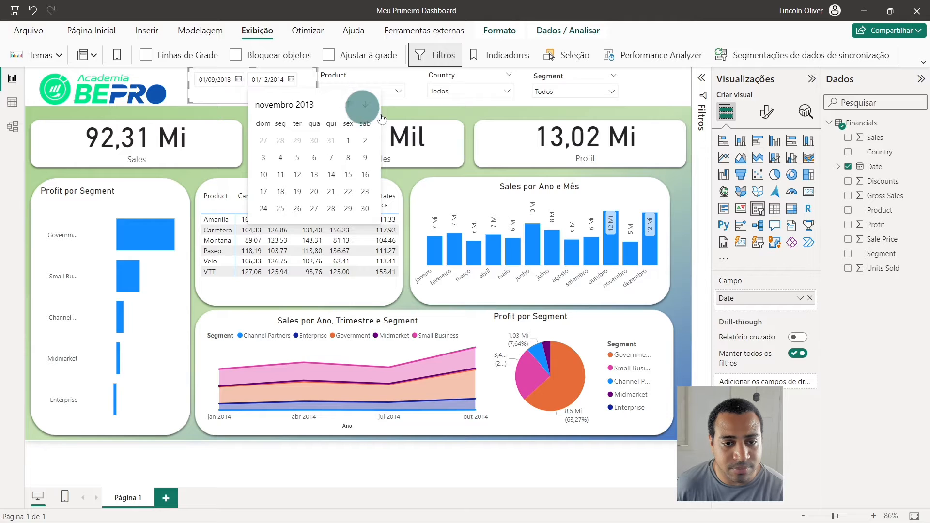
pyautogui.click(371, 108)
pyautogui.click(298, 208)
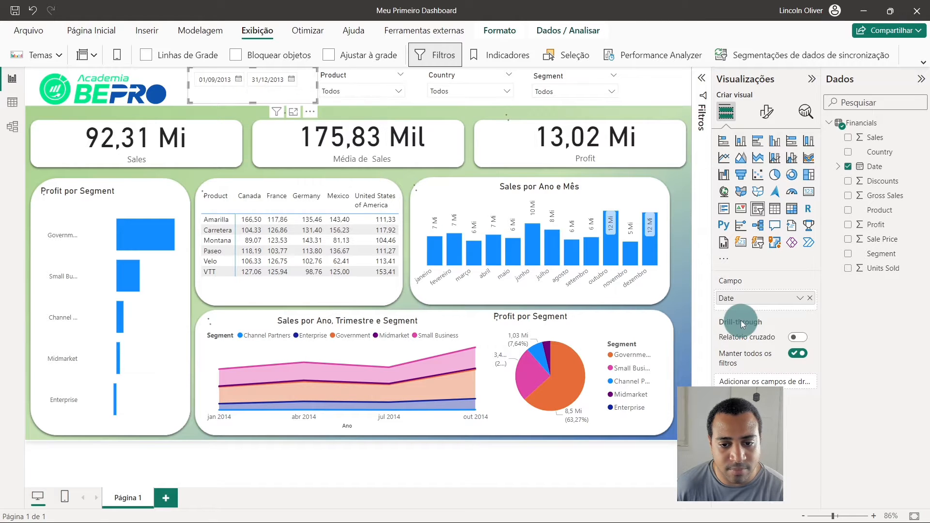
pyautogui.click(682, 92)
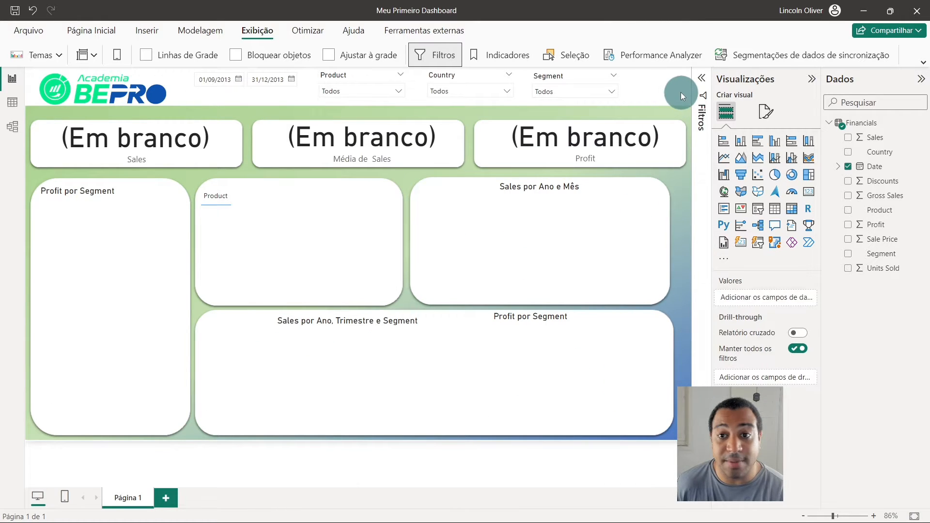
# - Inspect the Date column of the Financials table in the table view and return to the report
pyautogui.click(811, 80)
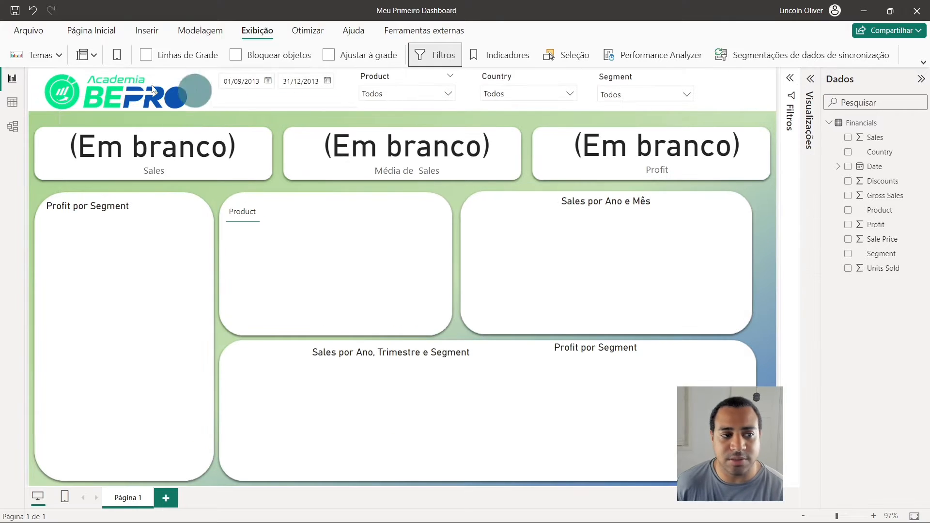
pyautogui.click(22, 100)
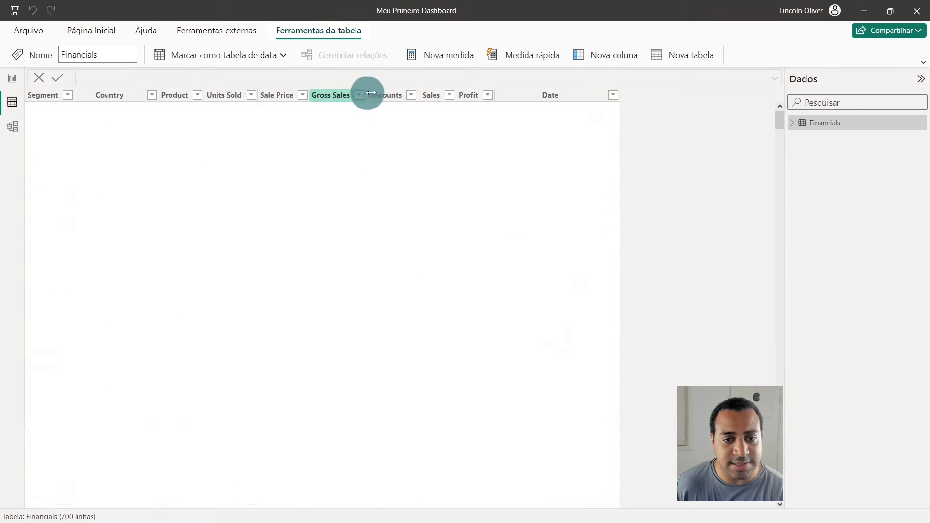
pyautogui.click(552, 95)
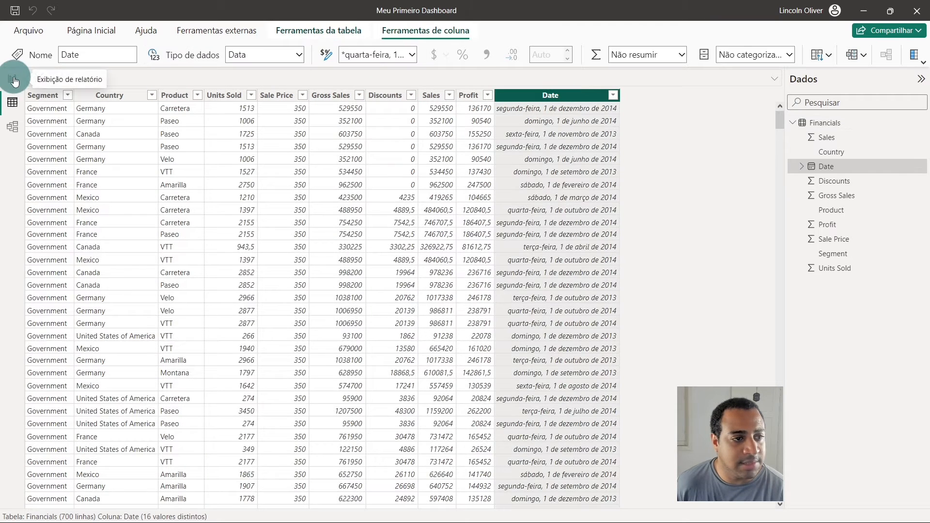
pyautogui.click(12, 78)
# - Reposition the Date slicer beside the logo and set its end date to 31/05/2014
pyautogui.moveTo(258, 95); pyautogui.dragTo(242, 98)
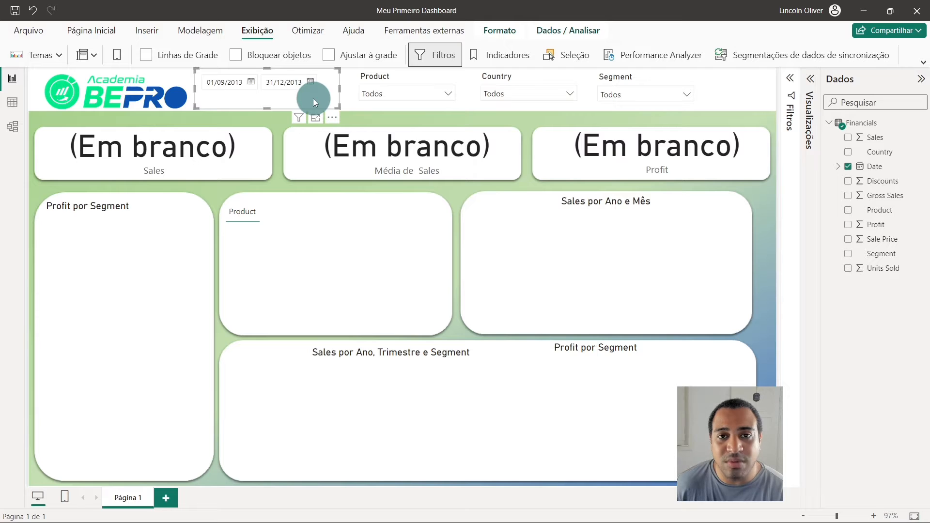
pyautogui.moveTo(315, 97)
pyautogui.mouseDown()
pyautogui.moveTo(293, 92)
pyautogui.moveTo(316, 90)
pyautogui.mouseUp()
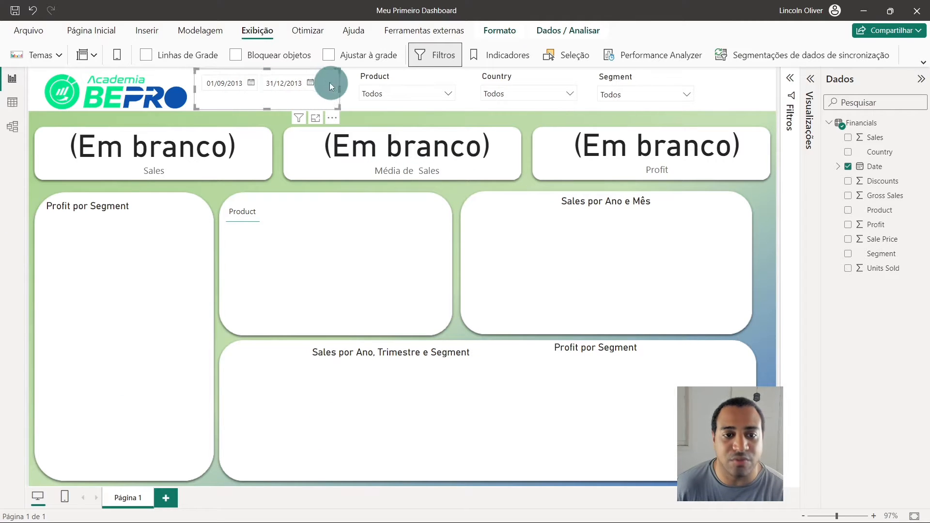
pyautogui.click(311, 82)
pyautogui.click(380, 109)
pyautogui.click(380, 109)
pyautogui.click(379, 110)
pyautogui.click(380, 109)
pyautogui.click(380, 110)
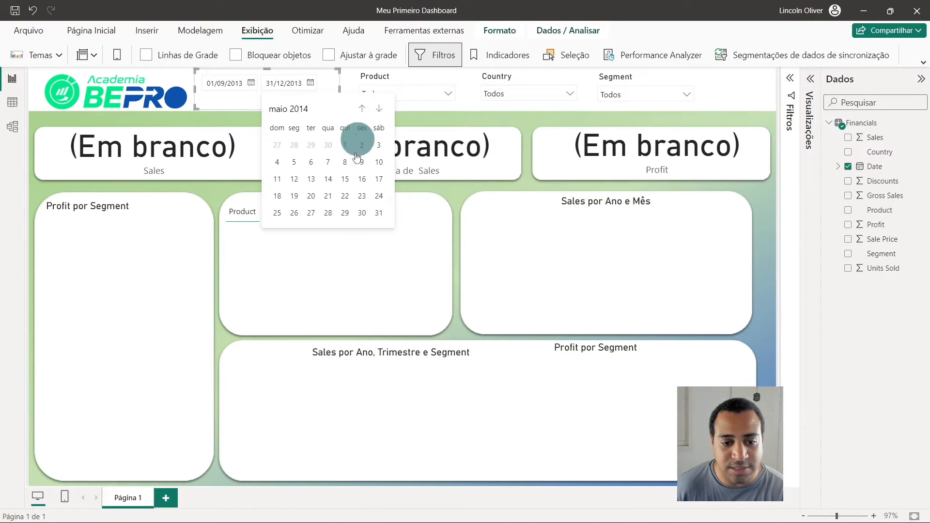
pyautogui.click(511, 311)
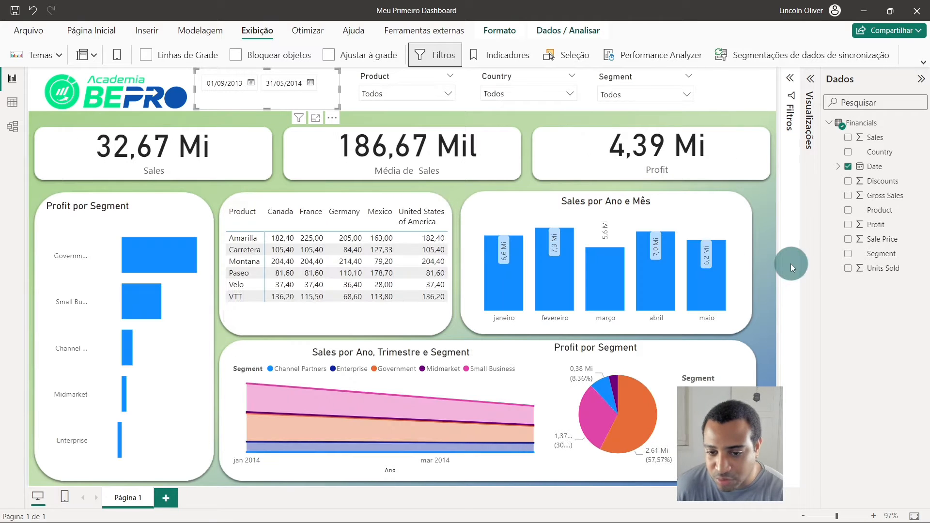
# - Move the Date slicer around the header area and remove it from the report
pyautogui.click(221, 83)
pyautogui.moveTo(276, 96); pyautogui.dragTo(256, 110)
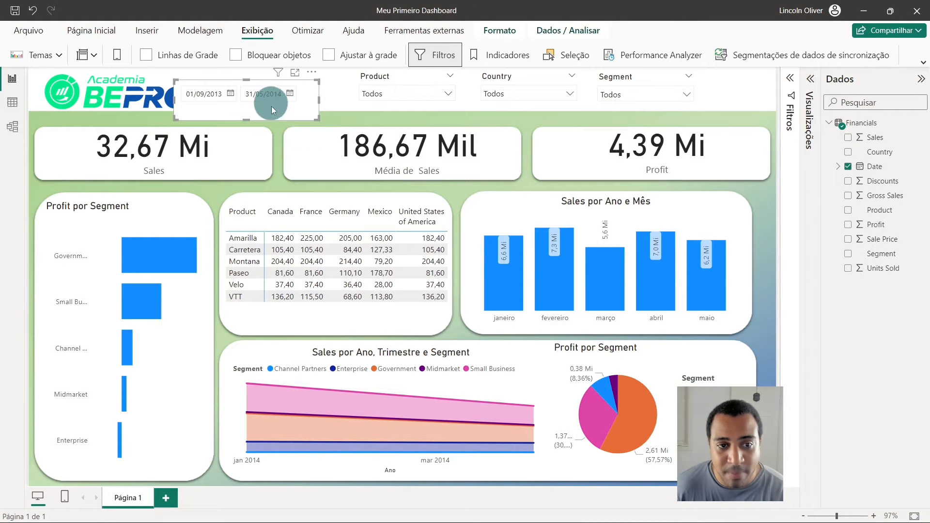
pyautogui.moveTo(272, 106); pyautogui.dragTo(333, 110)
pyautogui.click(366, 80)
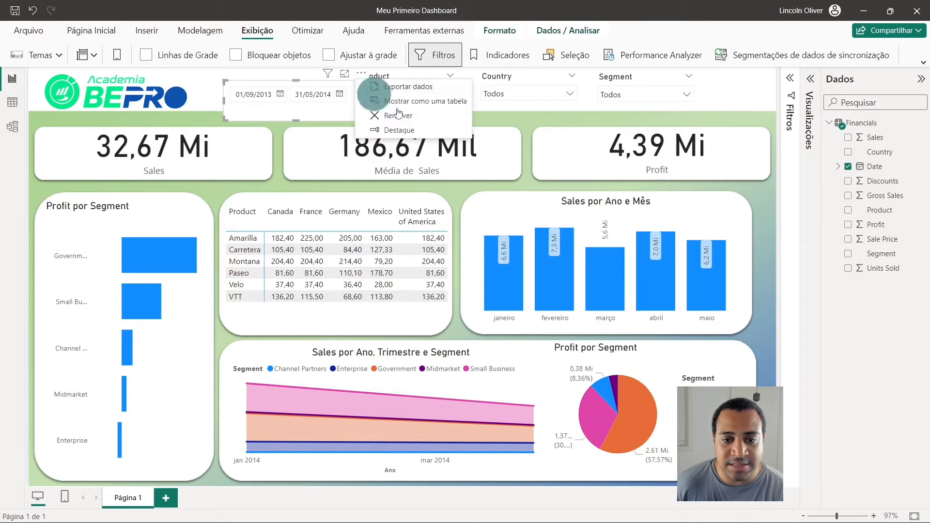
pyautogui.click(456, 116)
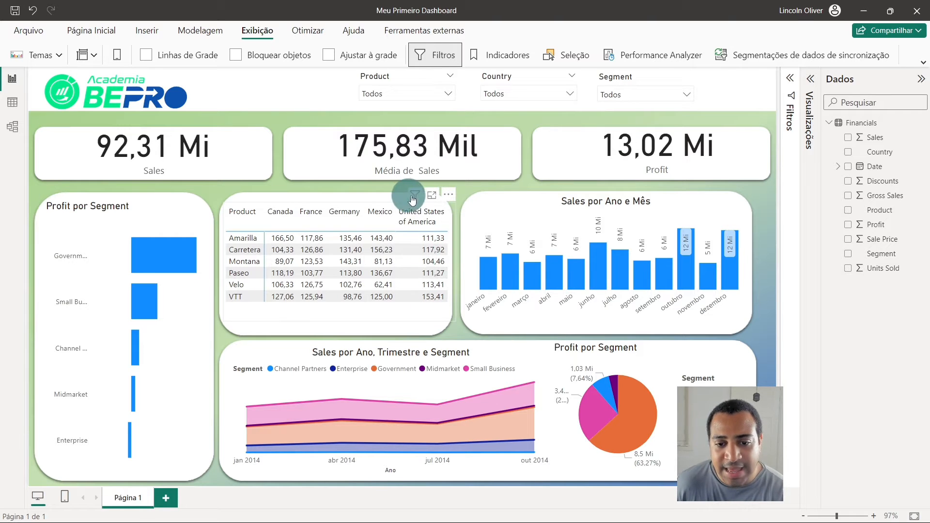
# - Check which filters affect the product table, the Sales por Ano e Mês chart, the Profit por Segment pie chart and the area chart
pyautogui.moveTo(412, 194)
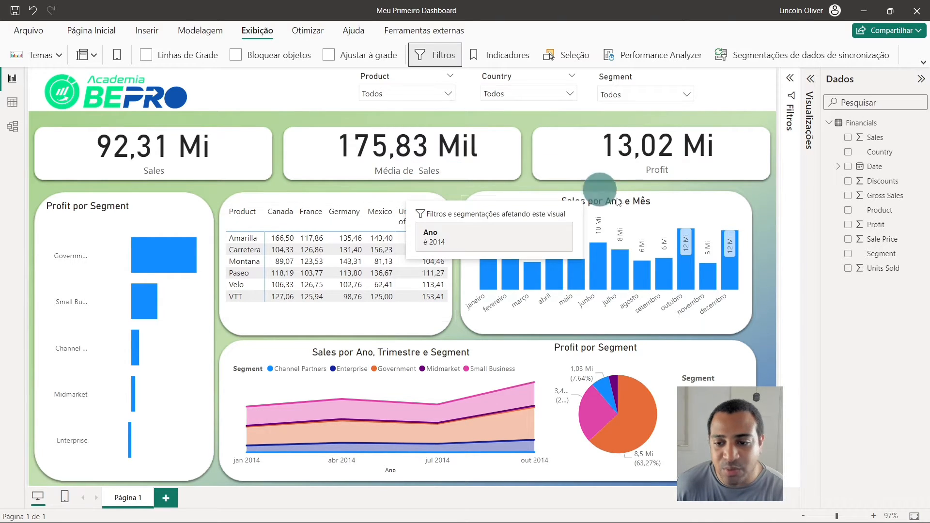
pyautogui.moveTo(712, 207)
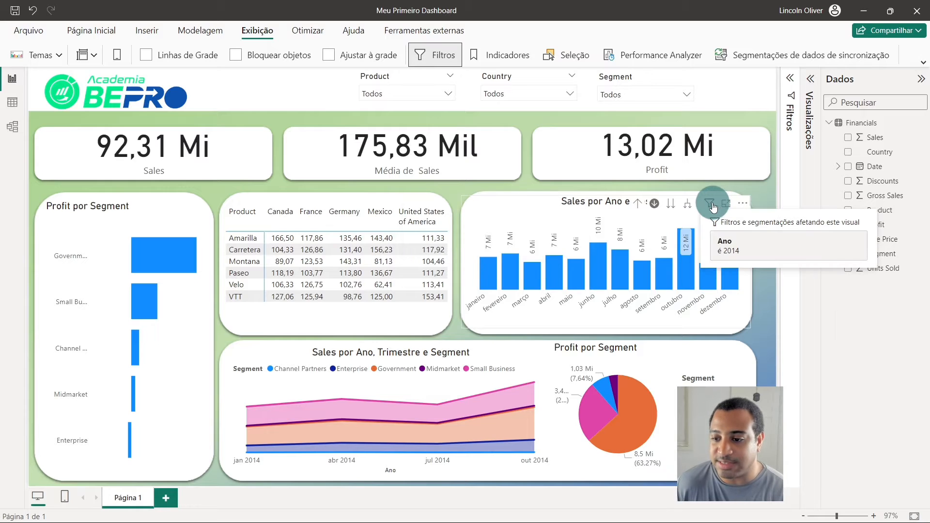
pyautogui.click(712, 207)
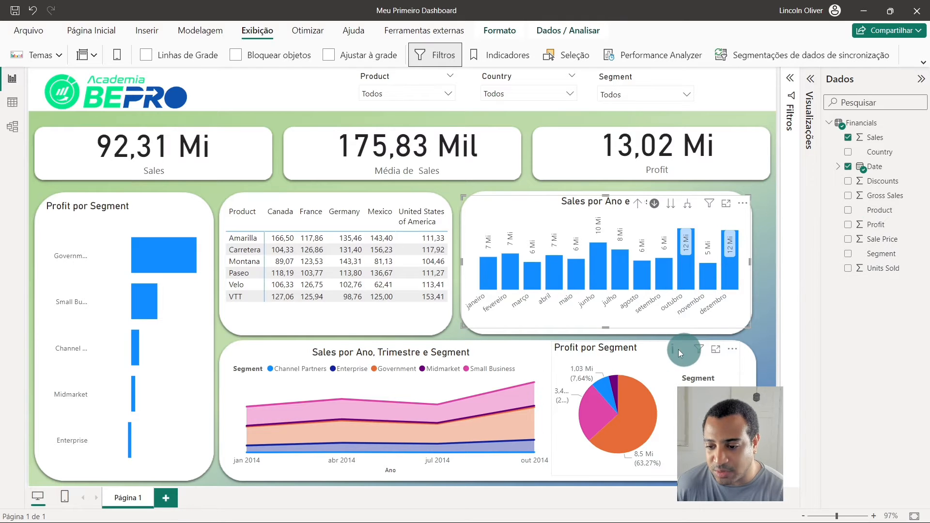
pyautogui.click(705, 345)
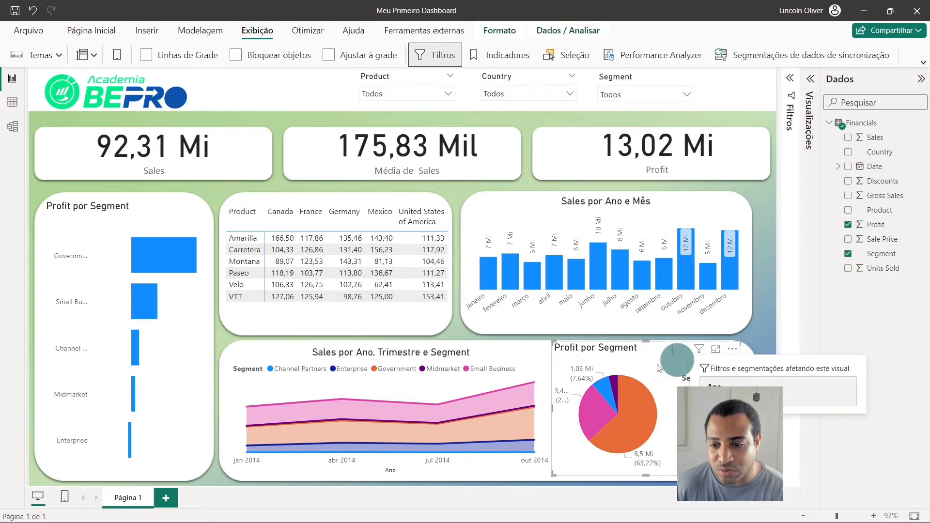
pyautogui.click(497, 350)
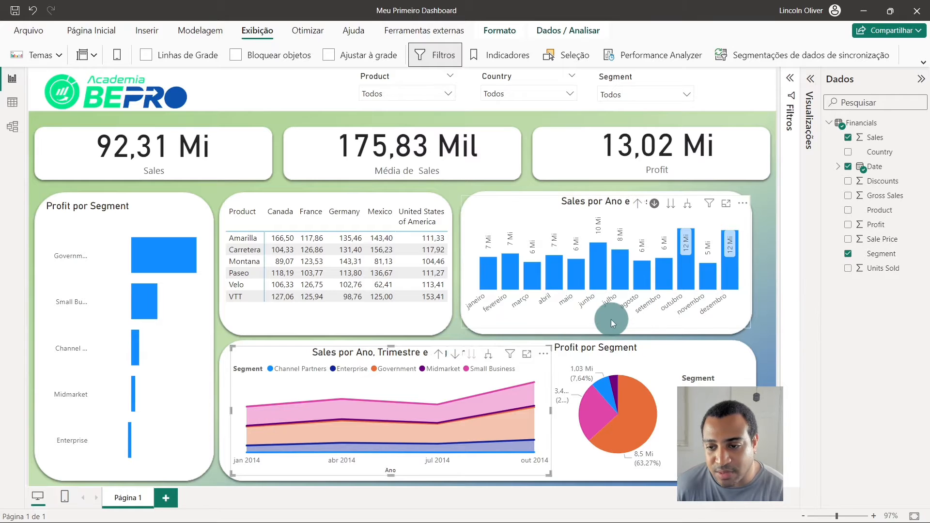
# - Drill the Sales por Ano e Mês chart up to the year level, check its filters, and drill back into 2014
pyautogui.click(638, 204)
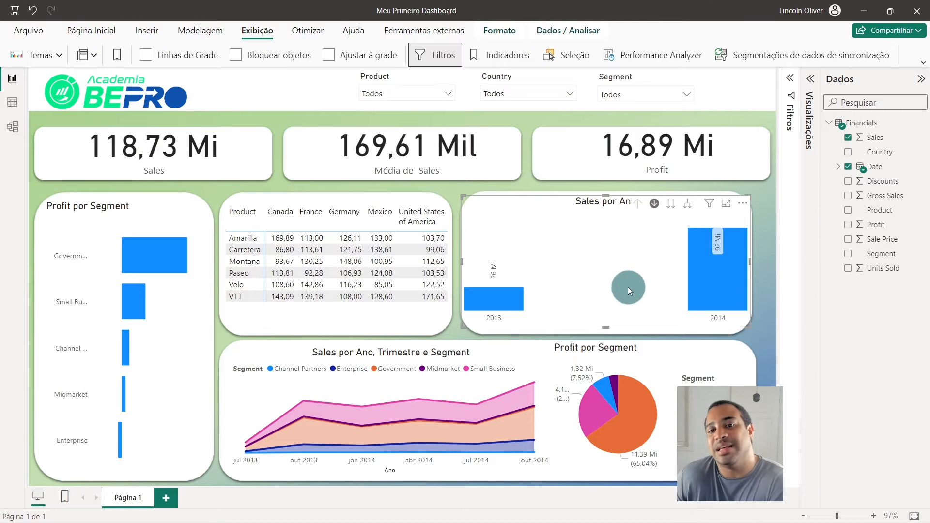
pyautogui.moveTo(709, 204)
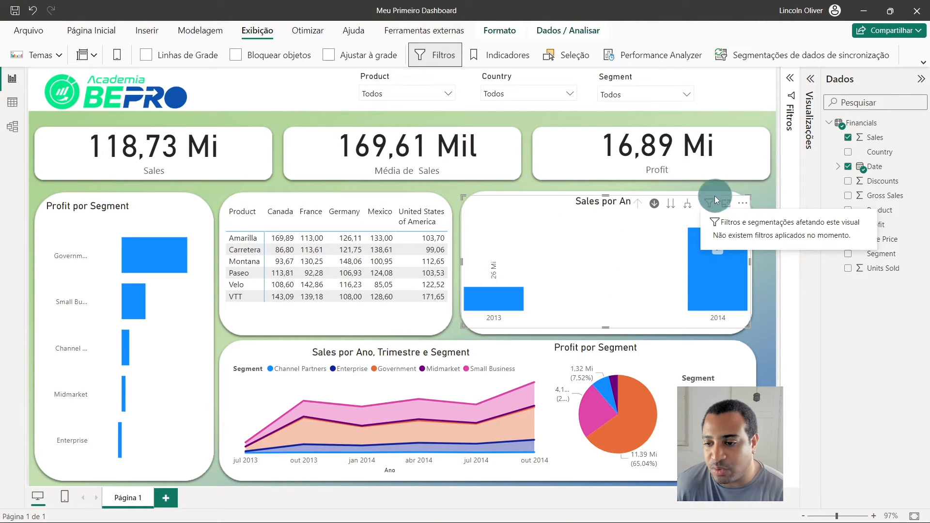
pyautogui.click(695, 289)
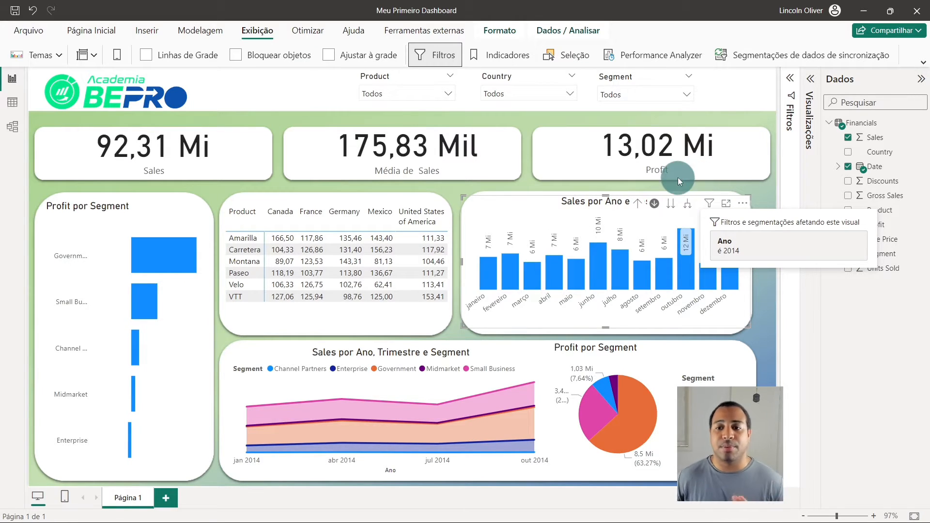
# - Compare the filters applied to the Sales por Ano e Mês, Profit por Segment pie and area charts
pyautogui.click(793, 84)
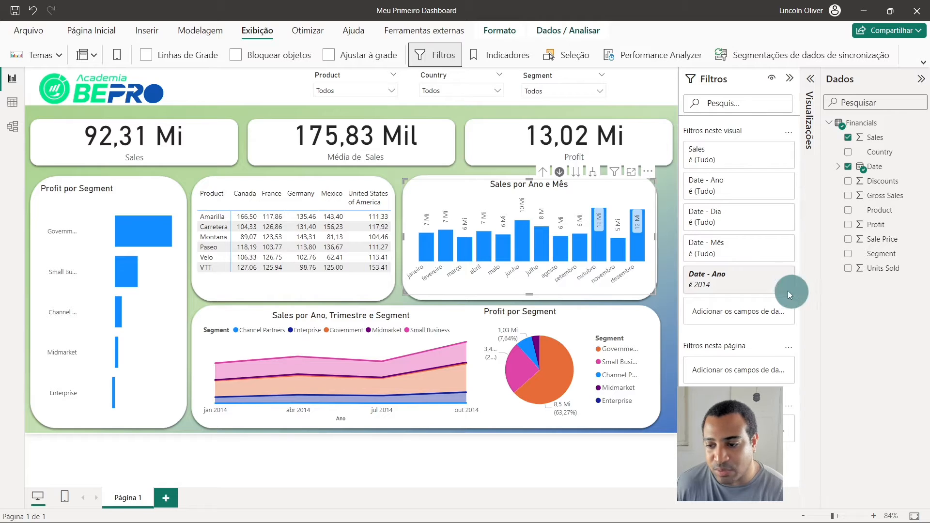
pyautogui.click(563, 321)
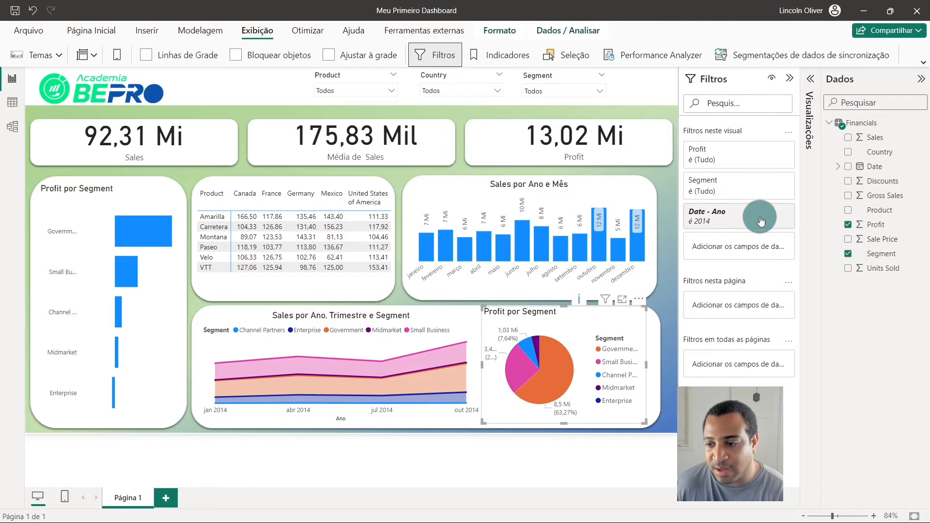
pyautogui.click(450, 193)
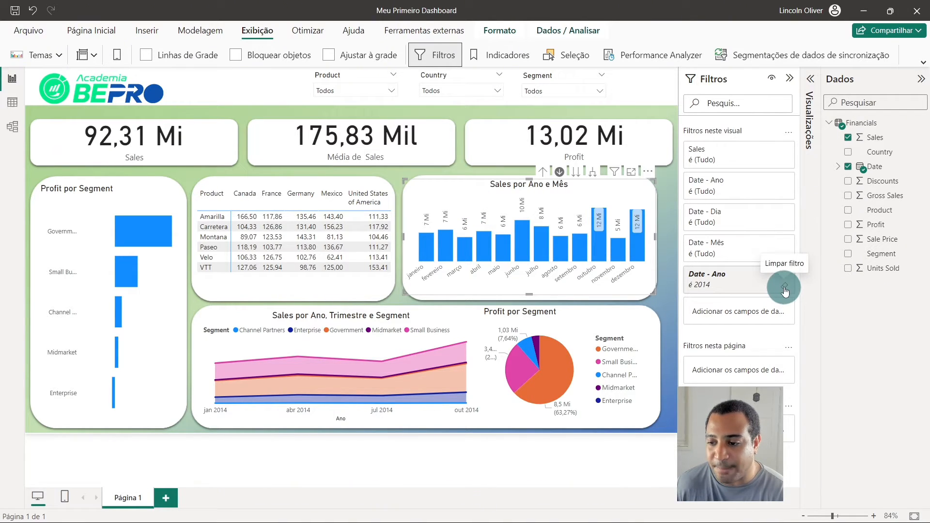
pyautogui.click(577, 320)
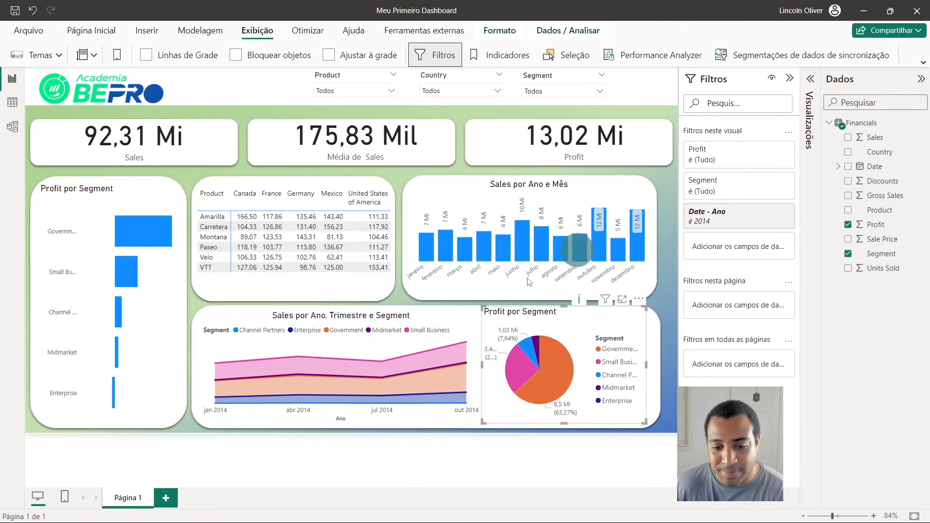
pyautogui.click(419, 313)
pyautogui.click(488, 183)
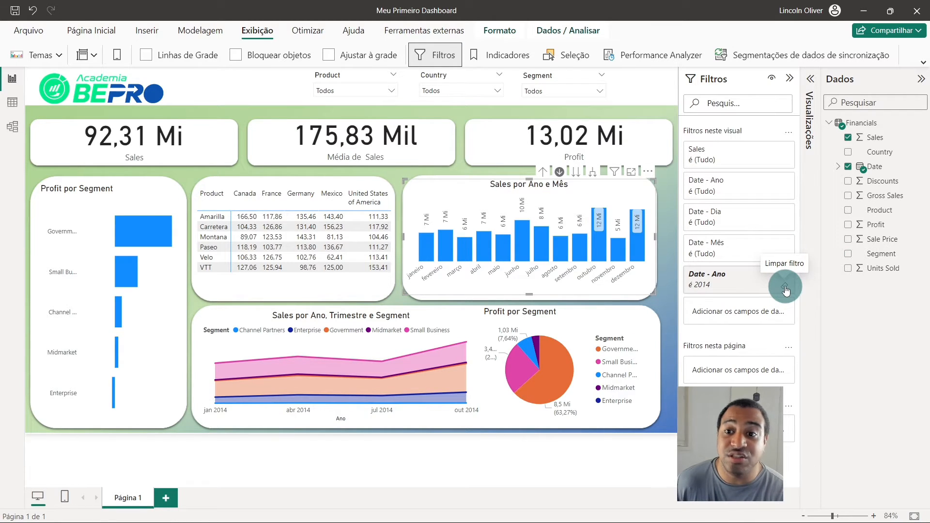
# - Clear the Date - Ano filter from the Sales por Ano e Mês chart and collapse the filter settings
pyautogui.click(786, 289)
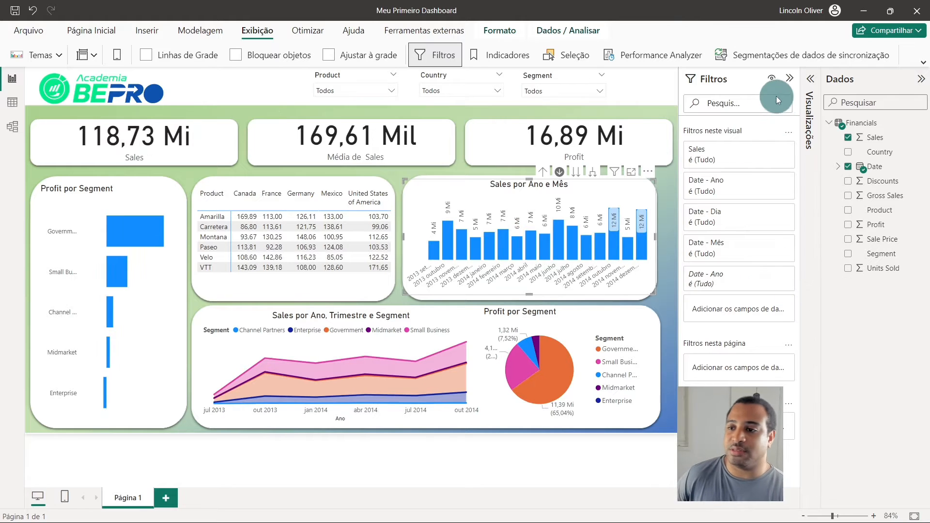
pyautogui.click(790, 79)
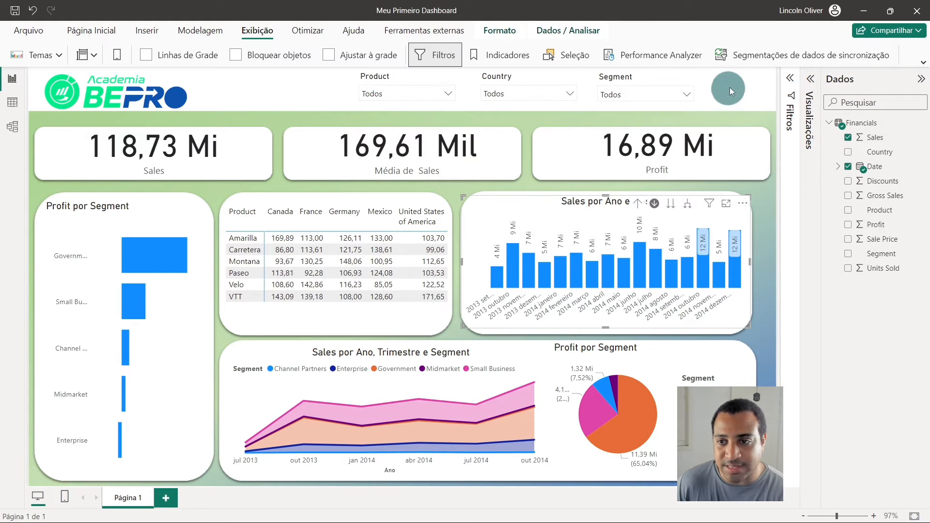
pyautogui.click(744, 90)
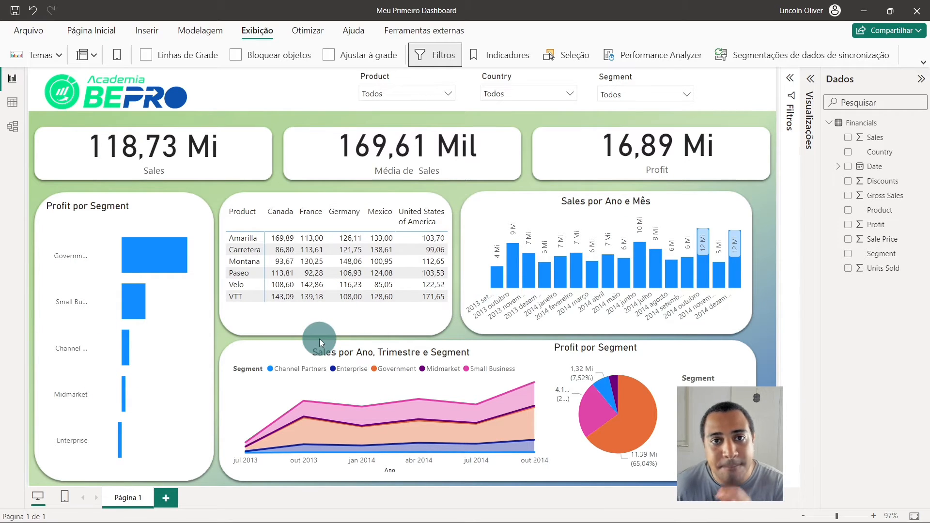
# - Duplicate Página 1 and compare the original page with its copy
pyautogui.rightClick(133, 501)
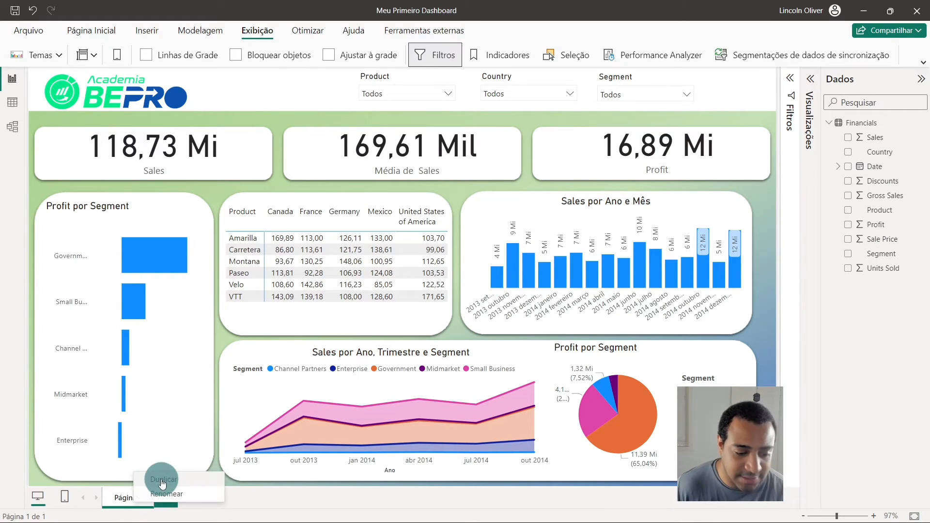
pyautogui.click(163, 480)
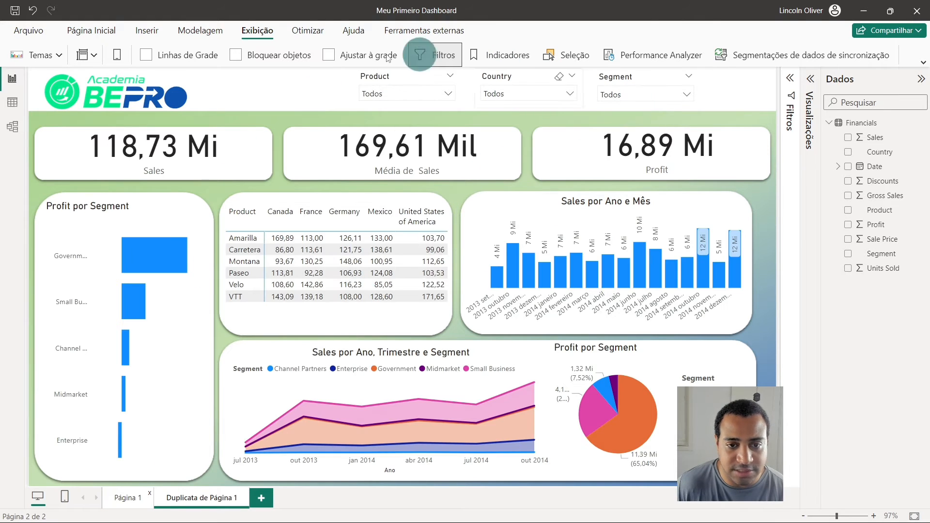
pyautogui.click(606, 79)
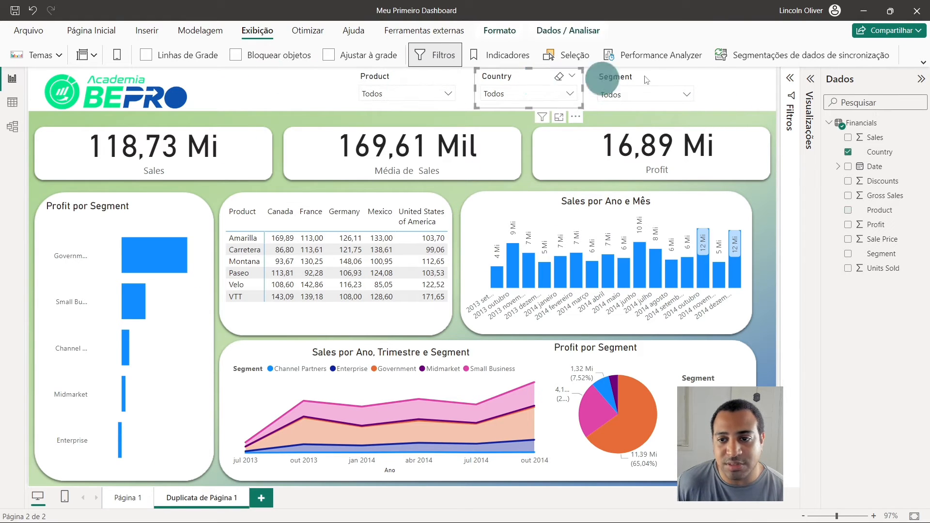
pyautogui.click(745, 83)
pyautogui.click(130, 497)
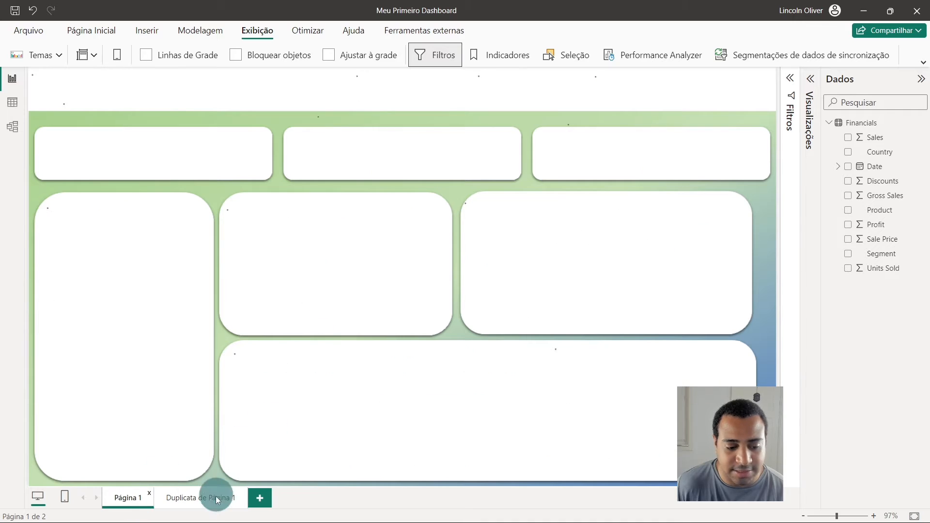
pyautogui.click(217, 504)
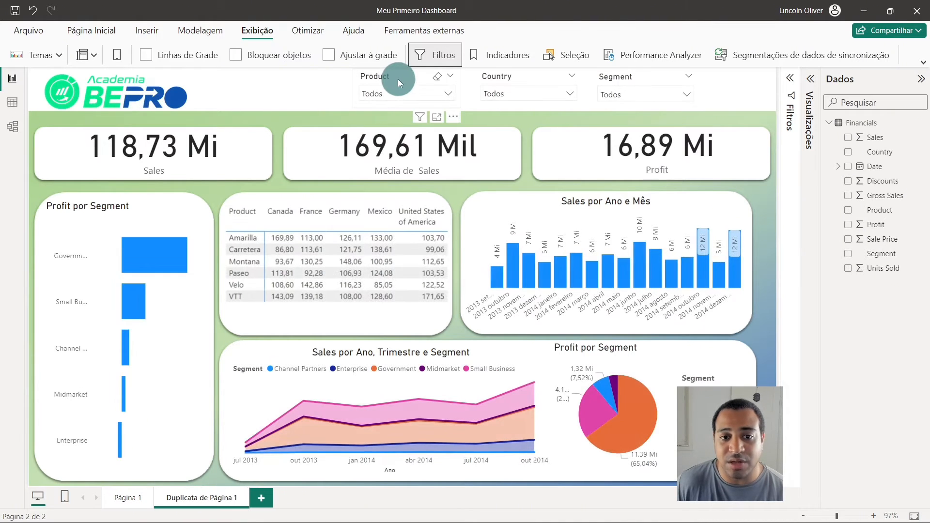
# - Delete the Segment, Country and Product slicers from Duplicata de Página 1
pyautogui.click(398, 80)
pyautogui.click(532, 79)
pyautogui.click(614, 75)
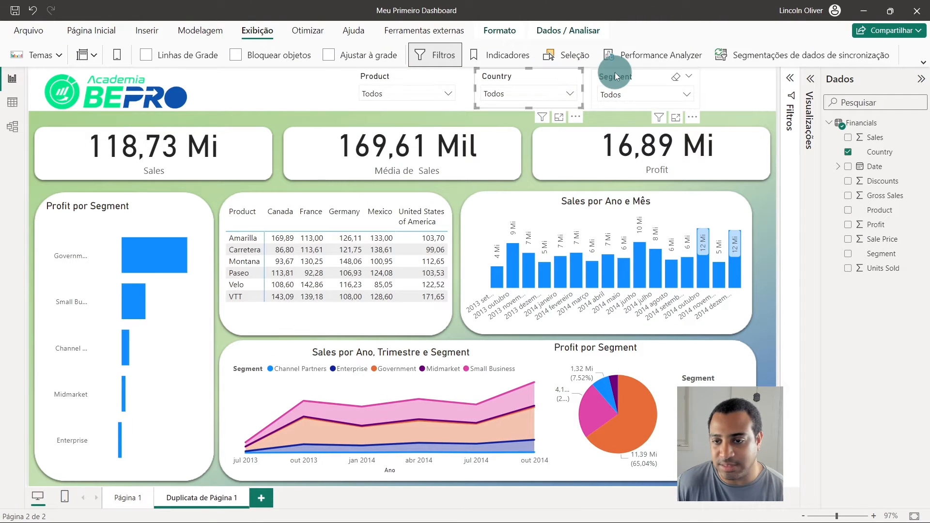
pyautogui.press('Delete')
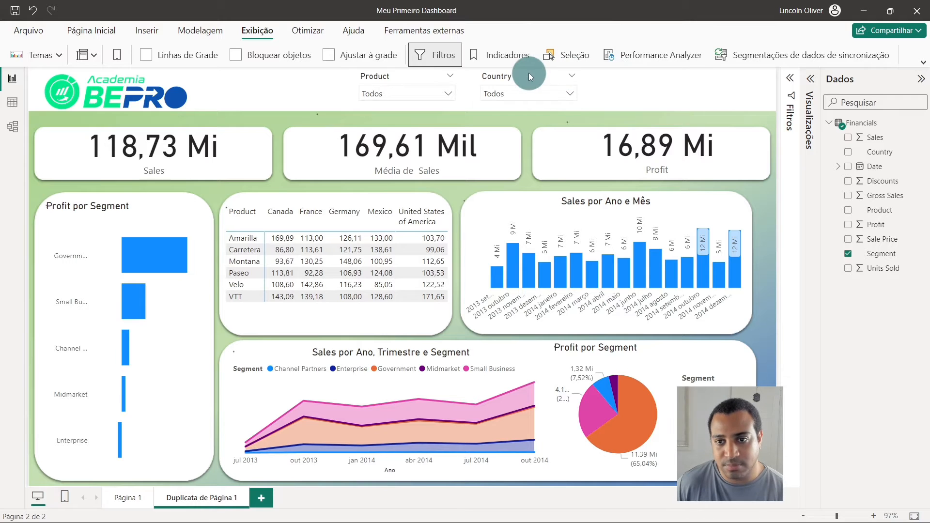
pyautogui.click(529, 75)
pyautogui.press('Delete')
pyautogui.click(394, 77)
pyautogui.press('Delete')
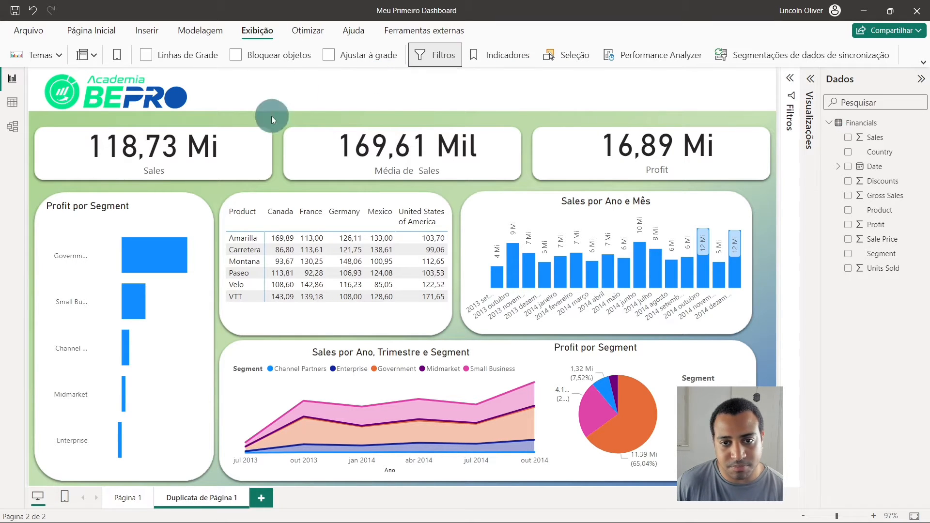
# - Sync the Country slicer of Página 1 across Página 1 and Duplicata de Página 1, visible on both pages
pyautogui.click(126, 491)
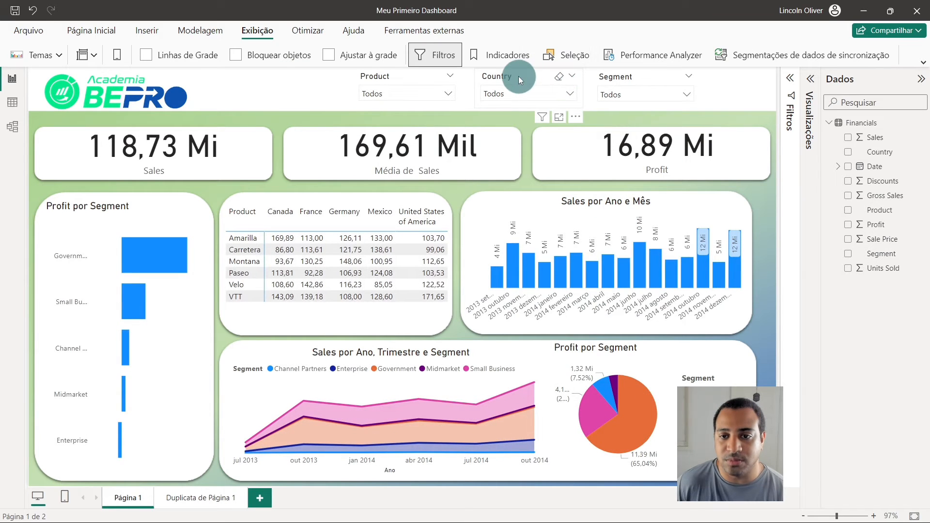
pyautogui.click(518, 76)
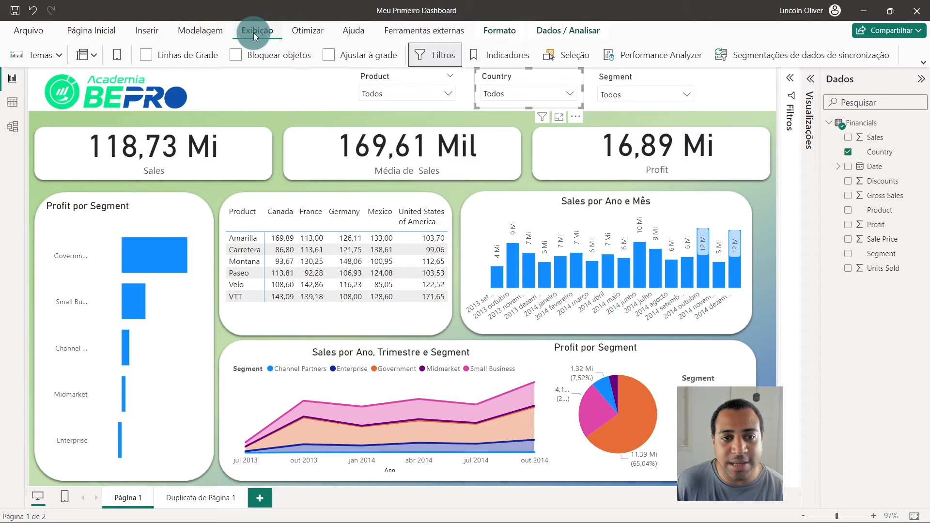
pyautogui.click(752, 50)
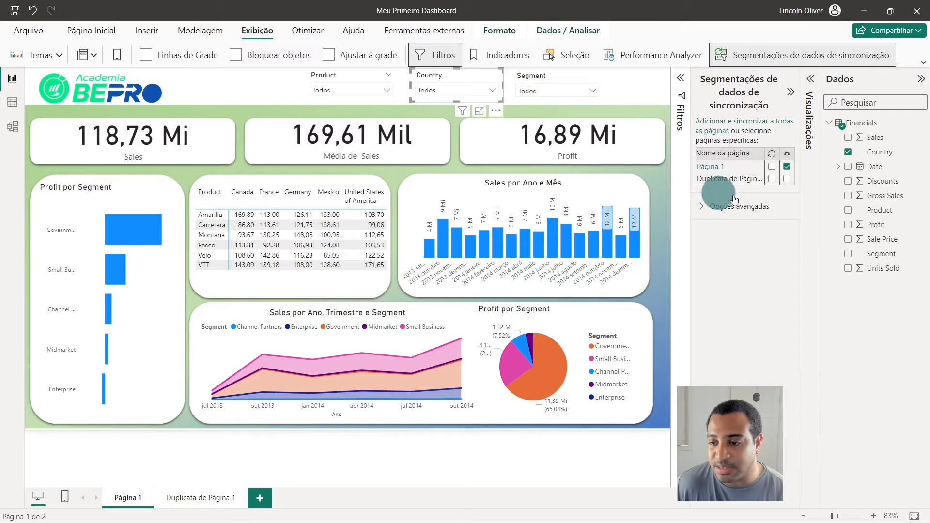
pyautogui.click(771, 170)
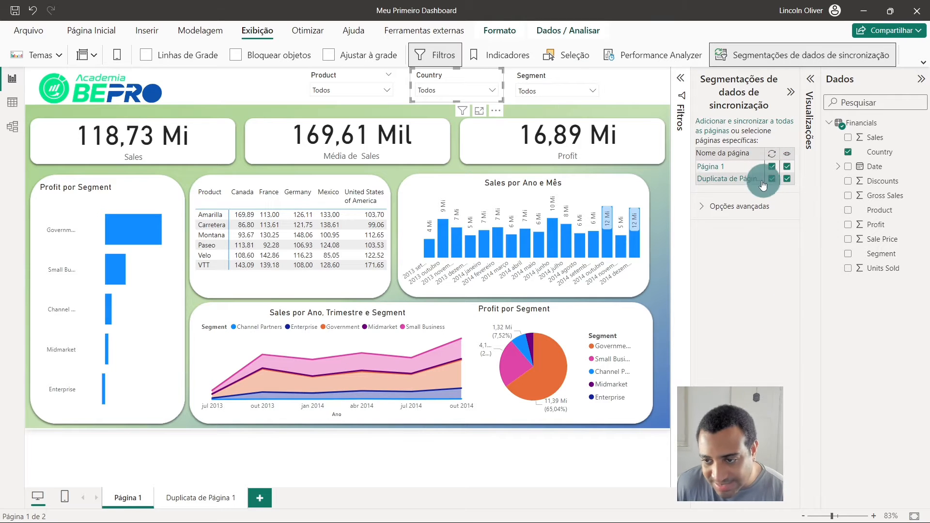
# - Hide the Country slicer on Duplicata de Página 1 while keeping it synced, and view that page
pyautogui.click(202, 496)
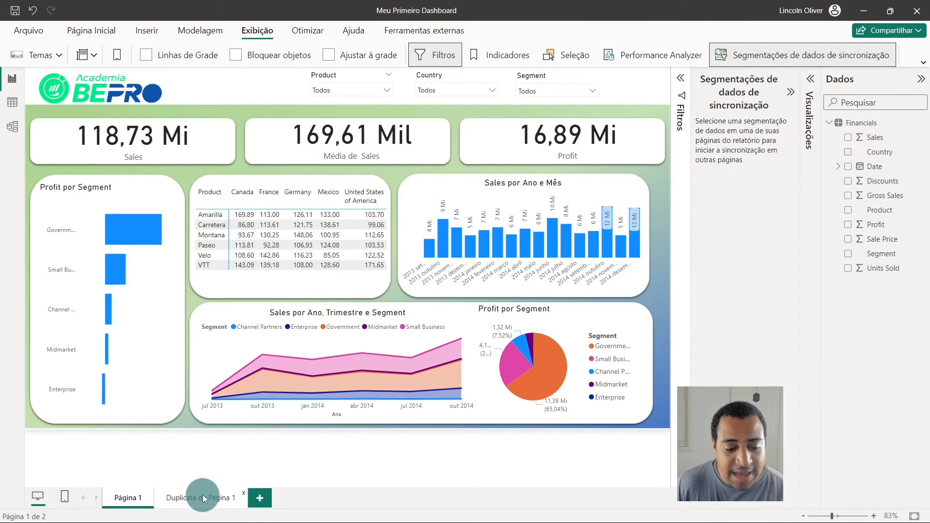
pyautogui.click(129, 495)
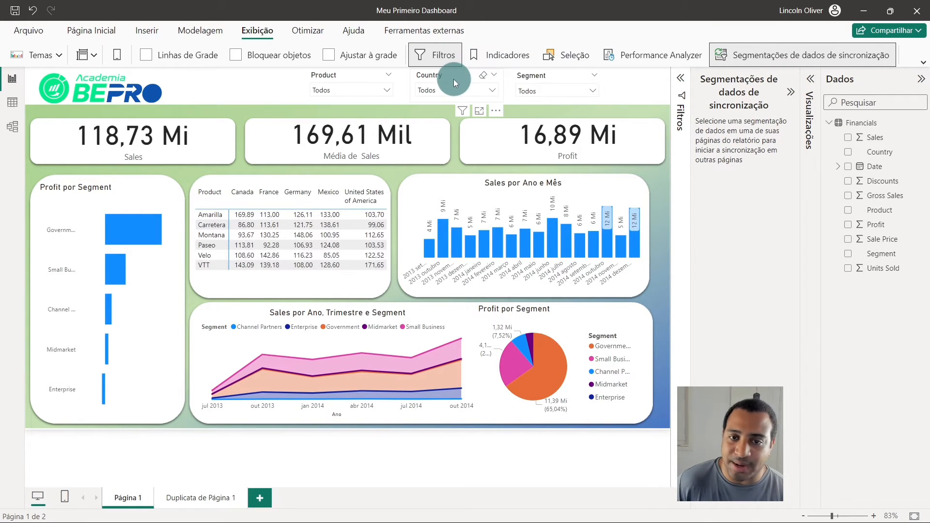
pyautogui.click(453, 79)
pyautogui.click(786, 179)
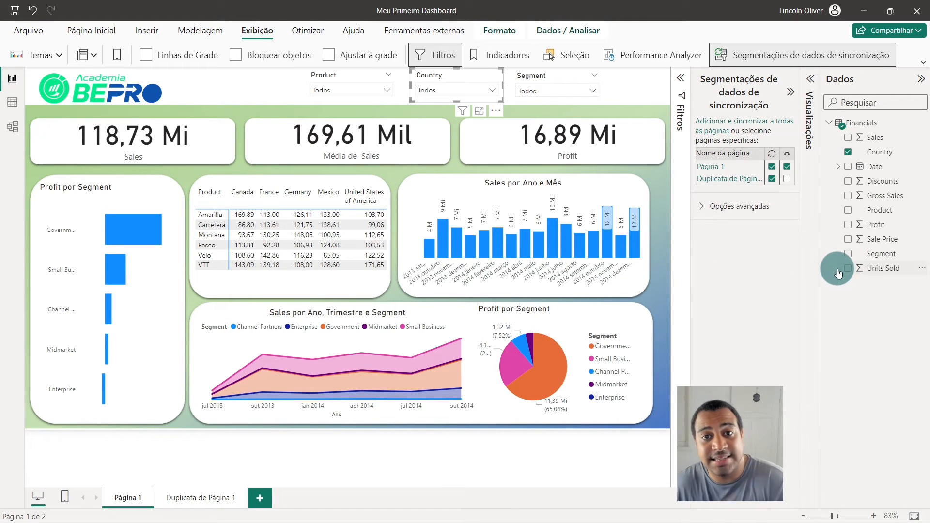
pyautogui.click(205, 498)
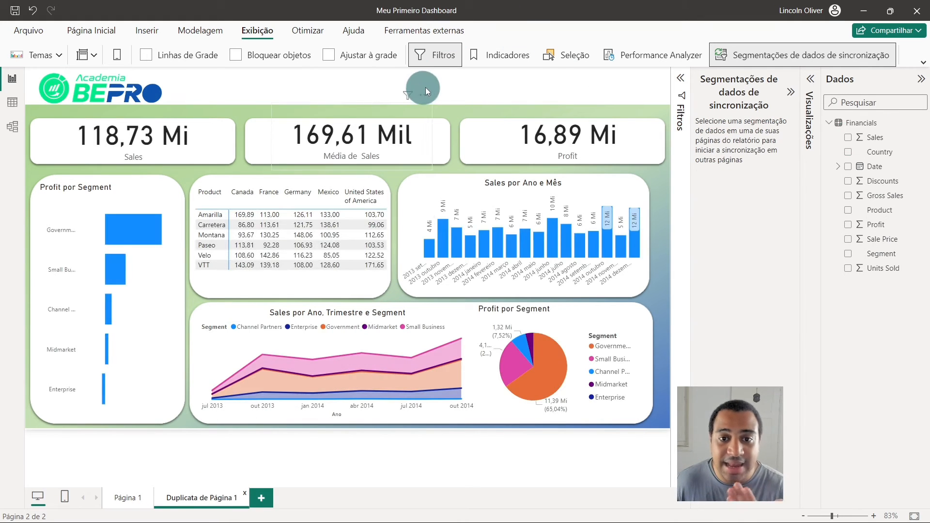
# - Filter the Country slicer on Página 1 to Germany and check the effect on Duplicata de Página 1
pyautogui.click(126, 493)
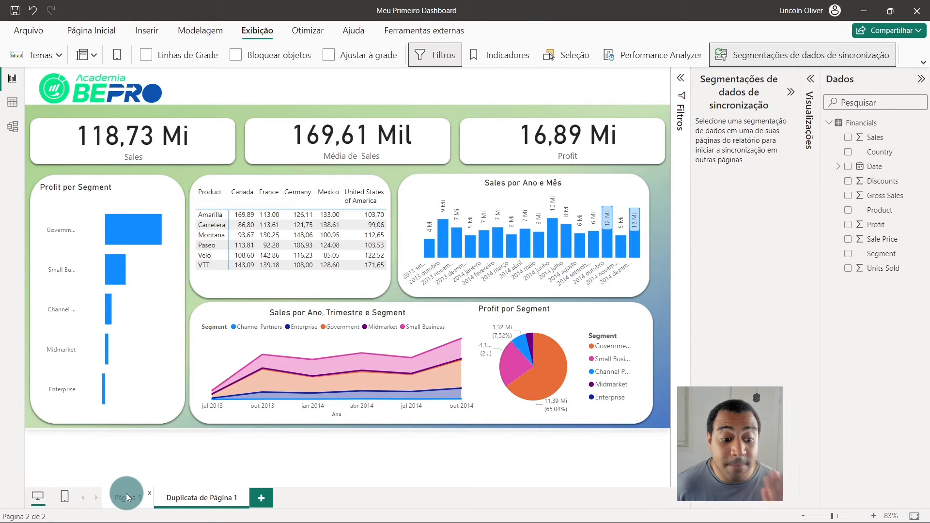
pyautogui.click(438, 91)
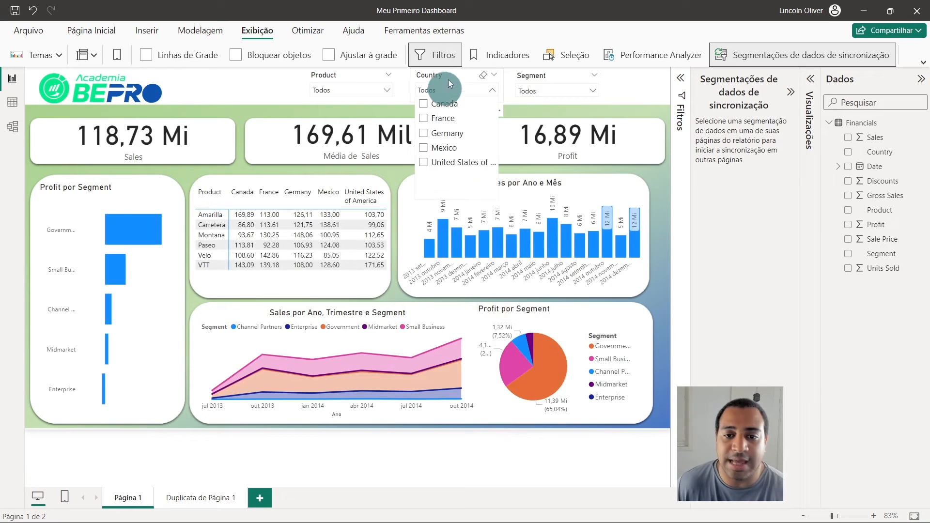
pyautogui.click(442, 142)
pyautogui.click(295, 407)
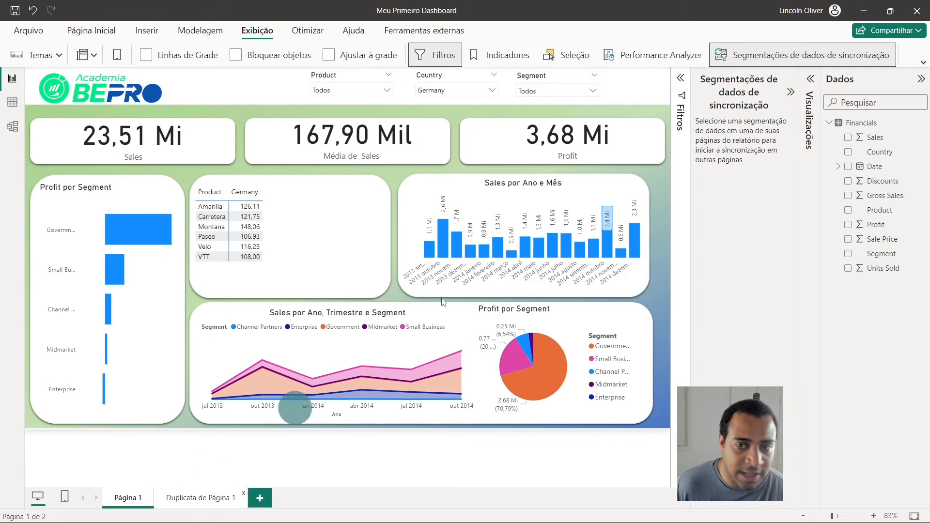
pyautogui.click(201, 498)
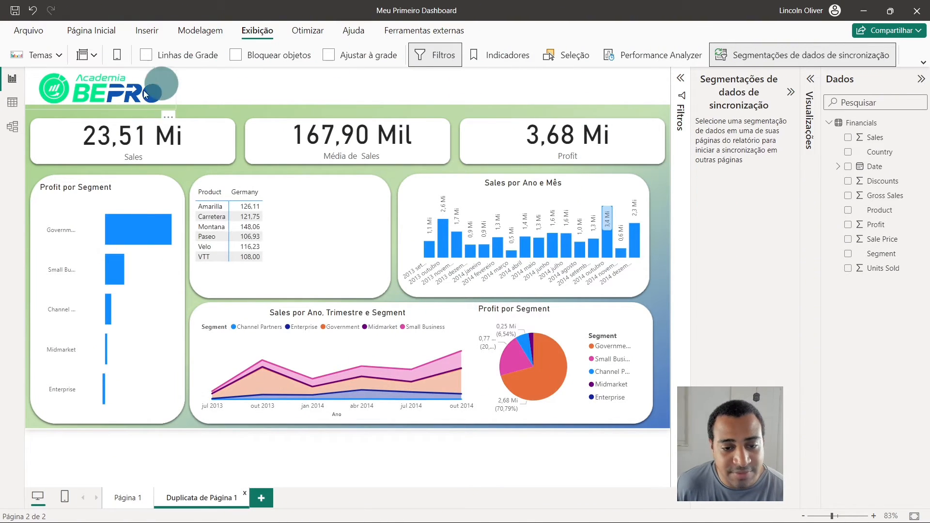
# - Collapse the slicer sync settings and check which filters affect the product table on Duplicata de Página 1
pyautogui.click(794, 90)
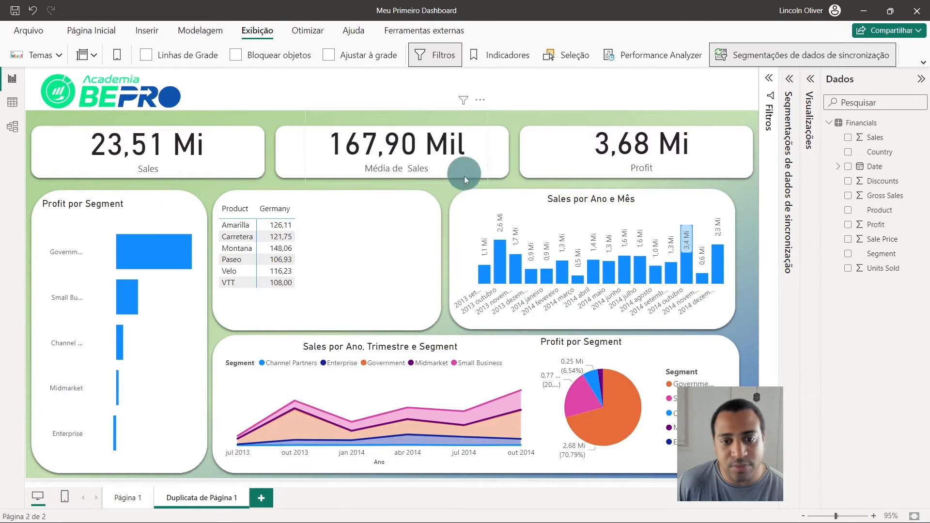
pyautogui.click(126, 499)
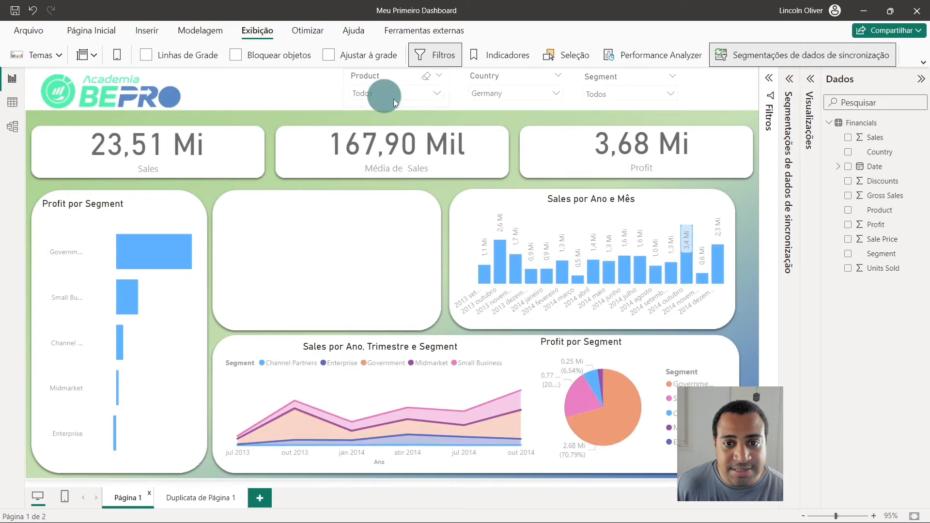
pyautogui.click(192, 498)
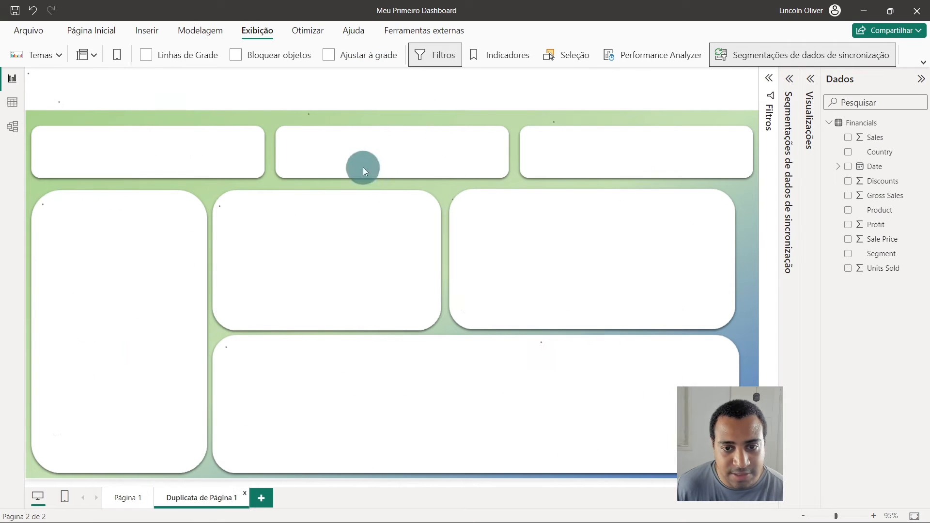
pyautogui.click(404, 197)
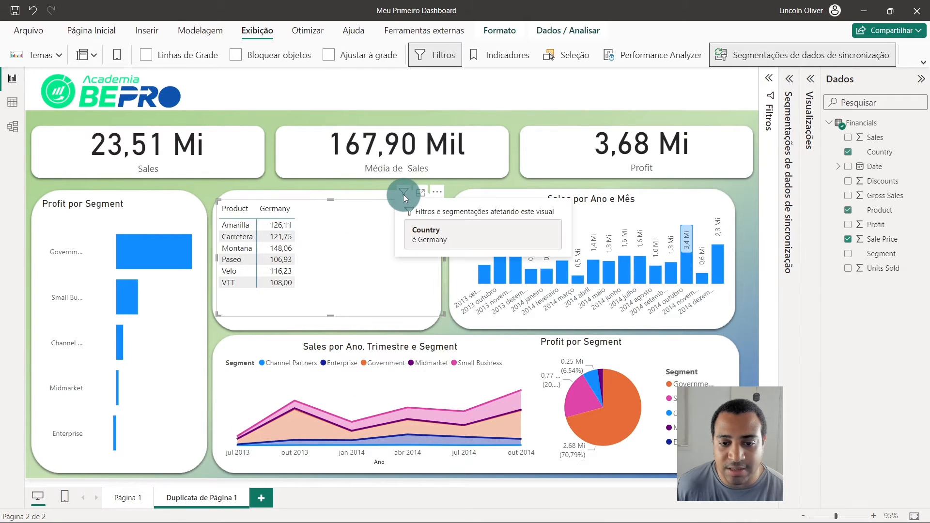
# - Check which filters affect the Sales por Ano e Mês chart on Duplicata de Página 1, and compare that page with Página 1
pyautogui.click(698, 202)
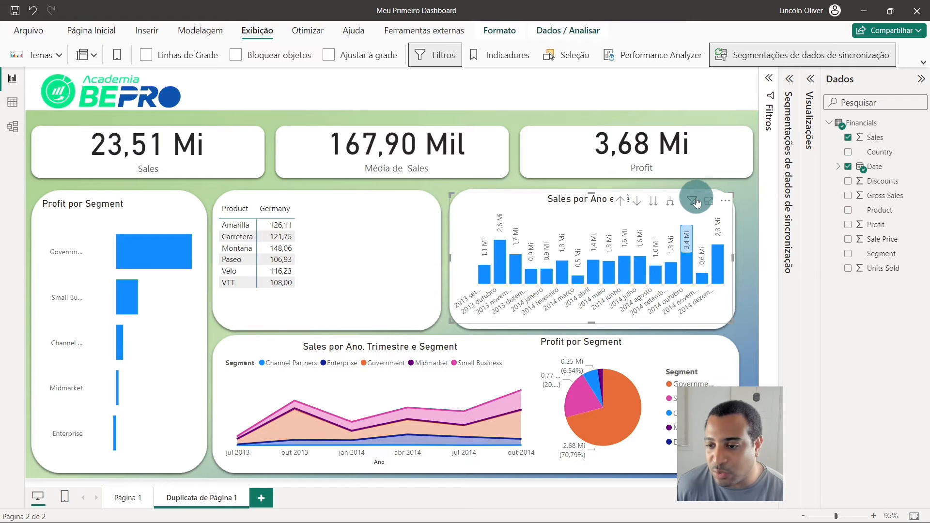
pyautogui.click(692, 201)
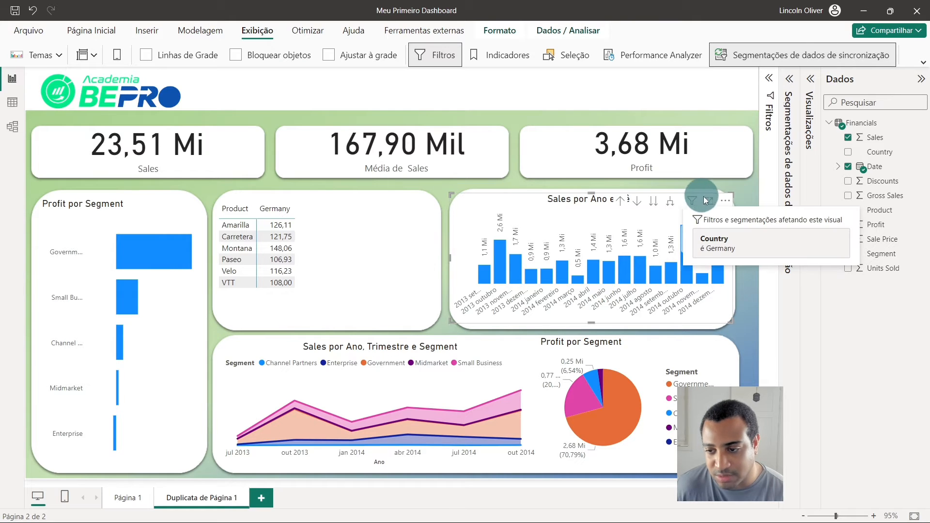
pyautogui.click(118, 494)
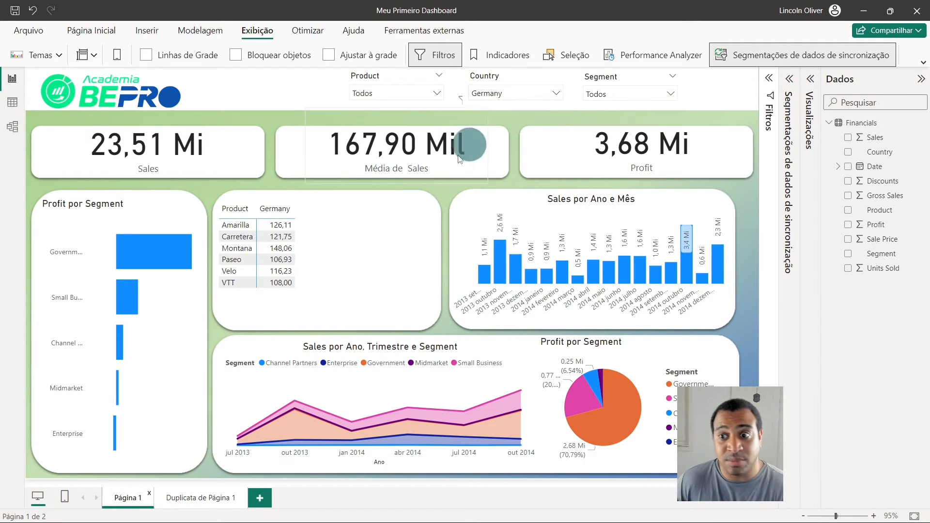
pyautogui.click(190, 503)
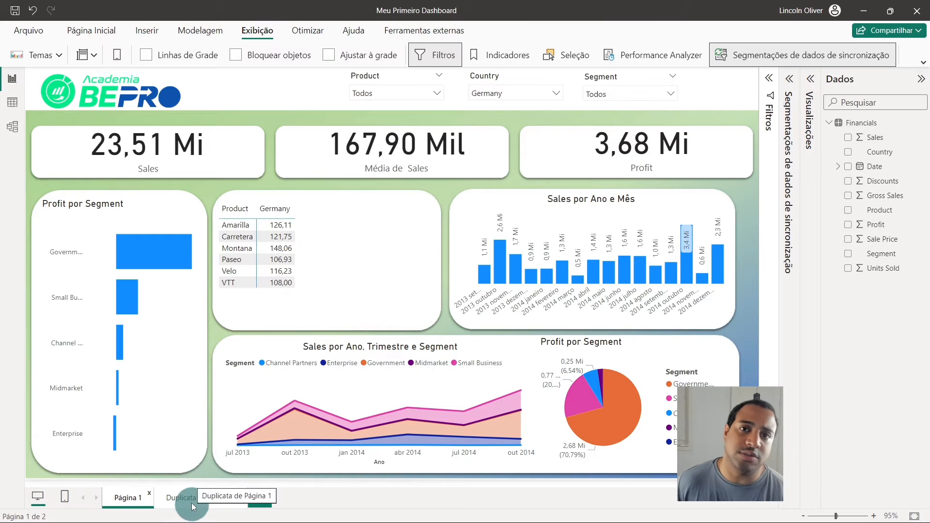
pyautogui.click(125, 500)
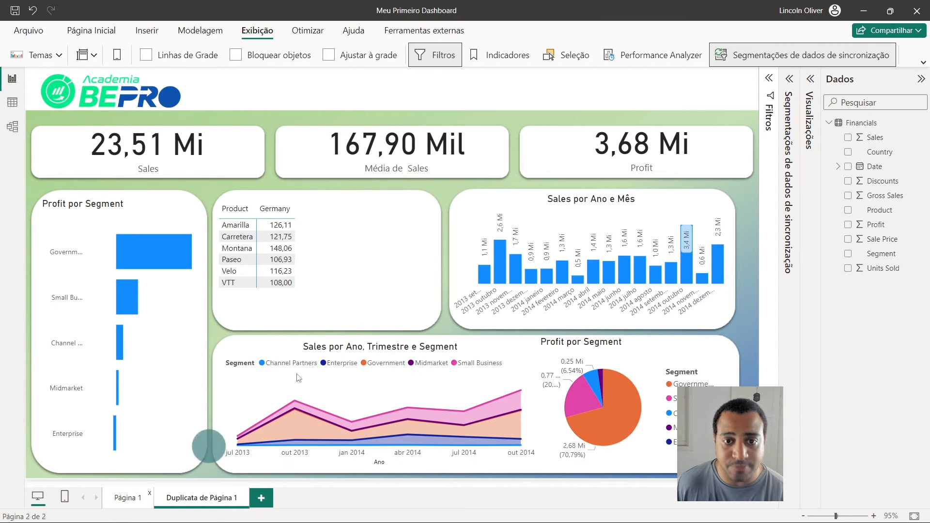
# - Remove the Country slicer's sync from both Página 1 and Duplicata de Página 1
pyautogui.click(477, 76)
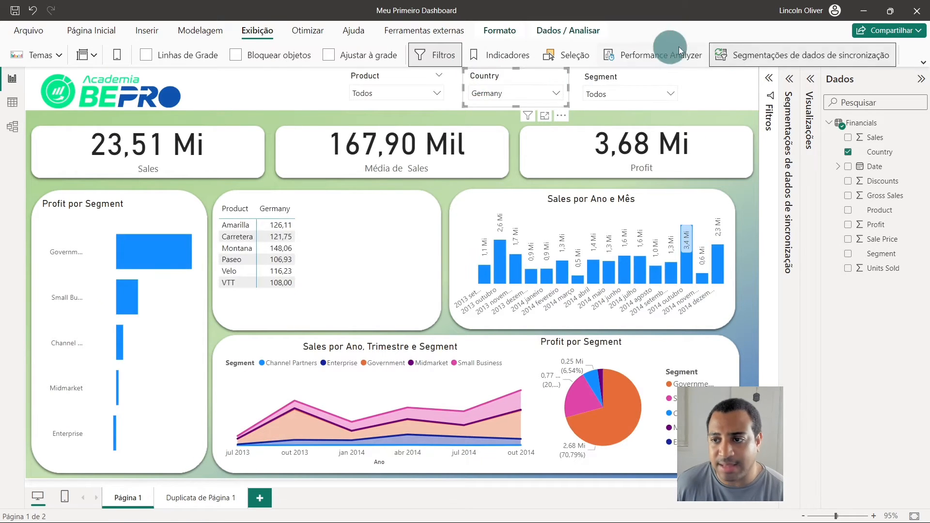
pyautogui.click(789, 79)
pyautogui.click(787, 179)
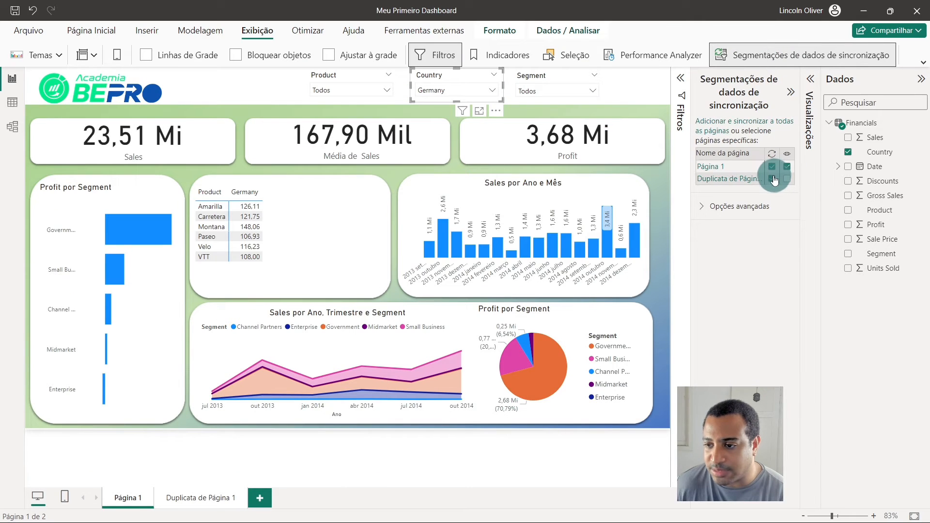
pyautogui.click(773, 179)
pyautogui.click(772, 166)
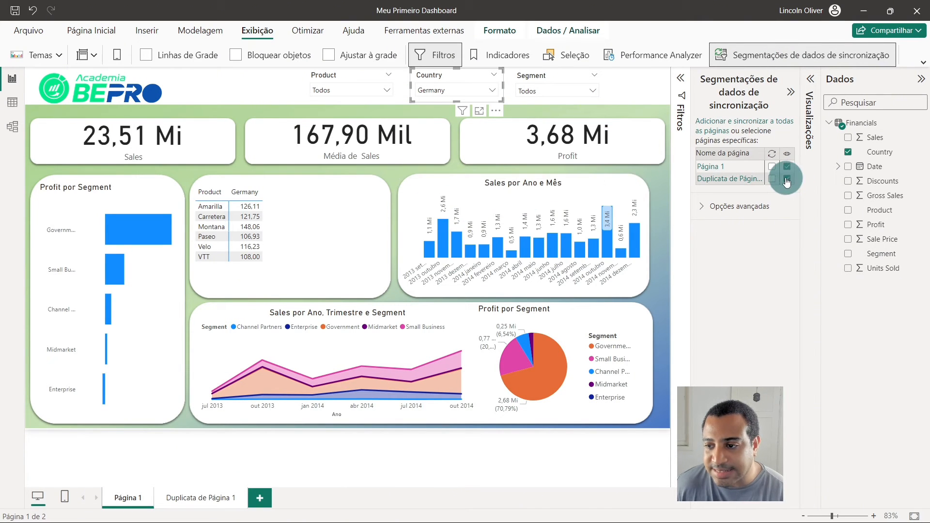
# - Check which filters affect the Sales por Ano e Mês chart and the Profit card on Duplicata de Página 1
pyautogui.click(188, 496)
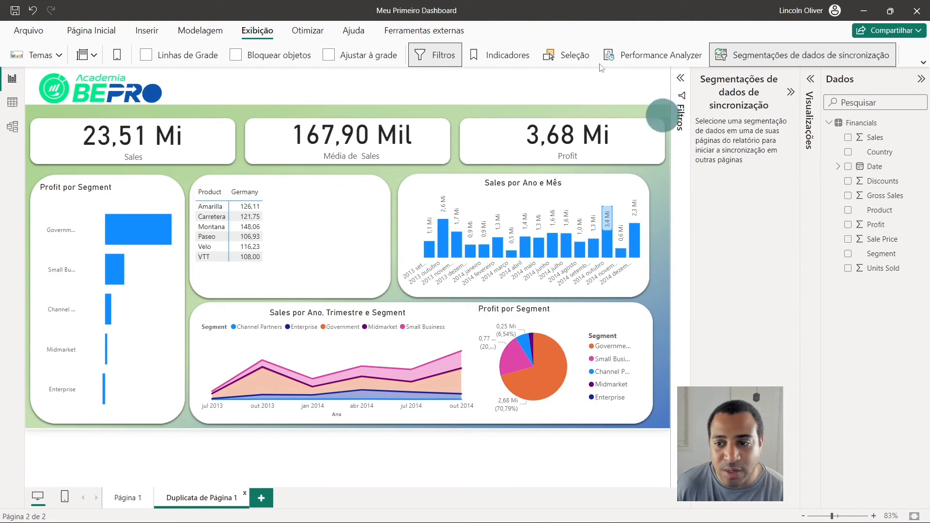
pyautogui.click(415, 165)
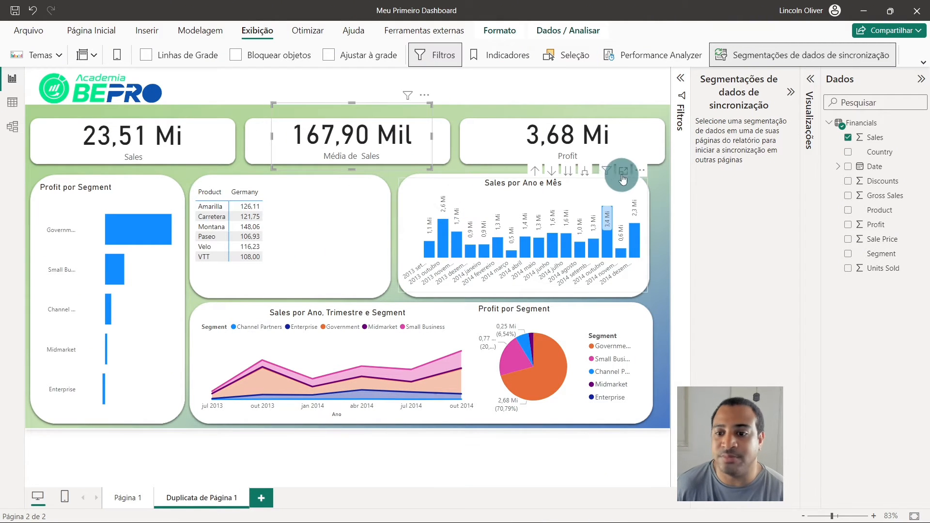
pyautogui.click(610, 172)
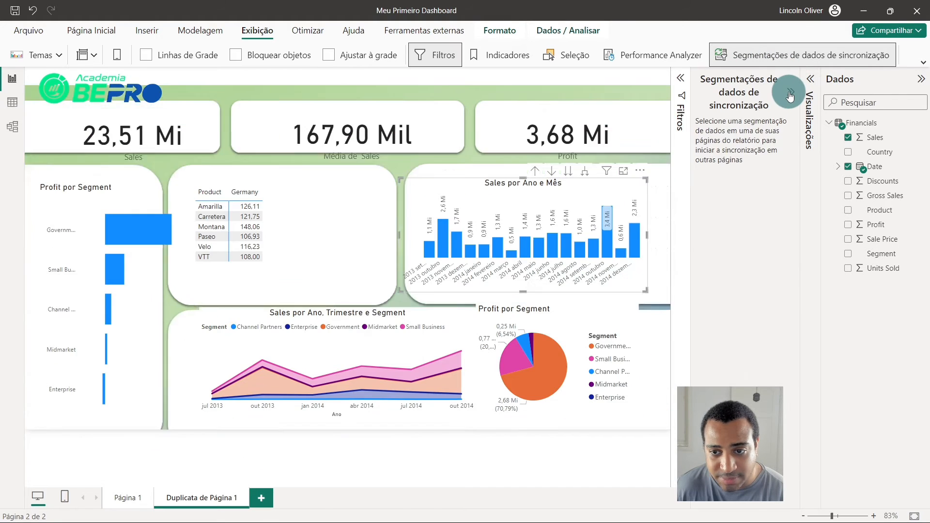
pyautogui.click(789, 95)
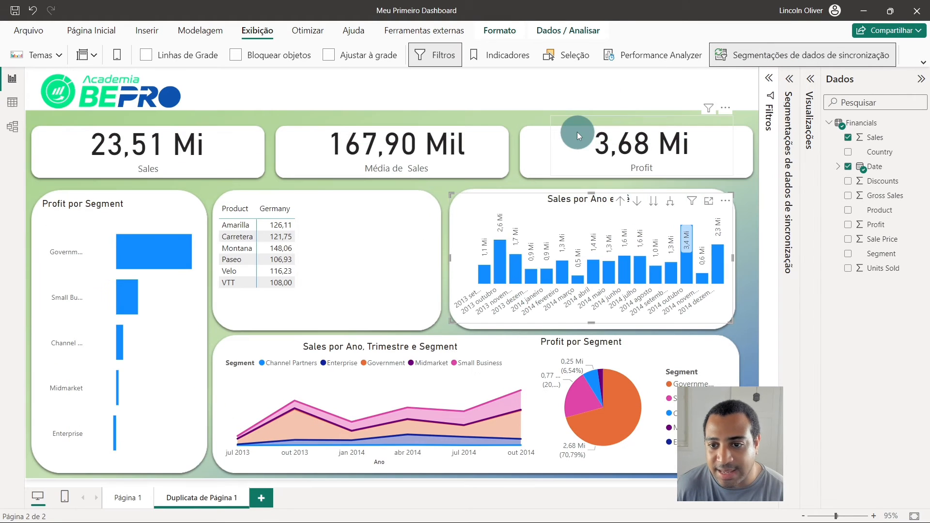
pyautogui.click(577, 133)
pyautogui.click(722, 107)
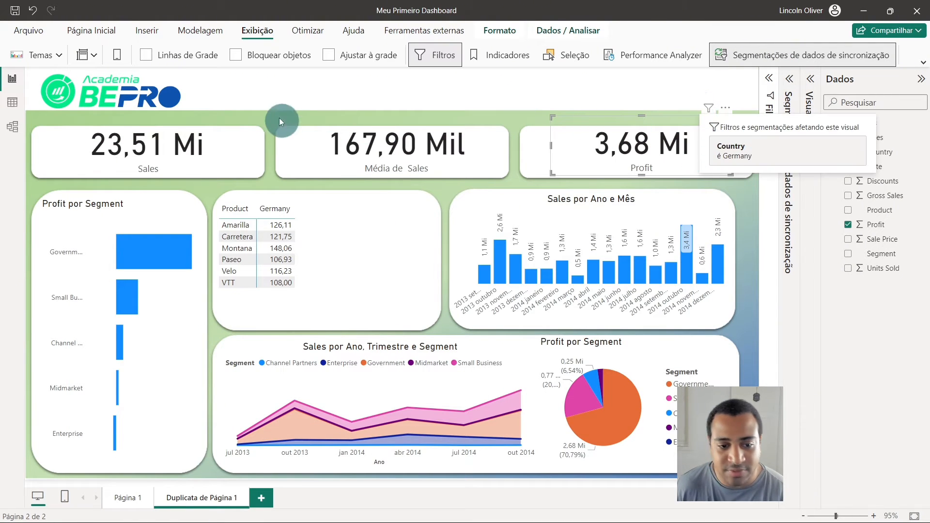
# - Clear the Country slicer selection on Página 1 and check the product table on Duplicata de Página 1
pyautogui.click(126, 499)
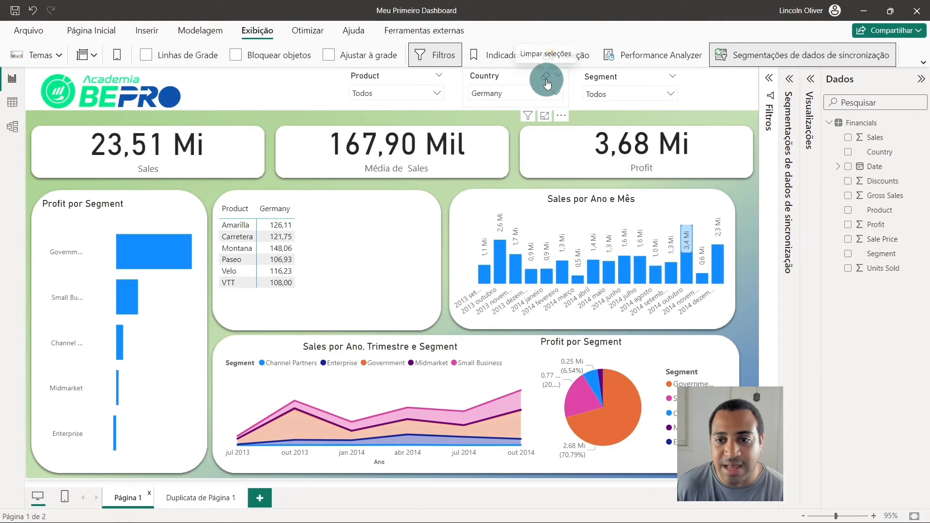
pyautogui.click(546, 80)
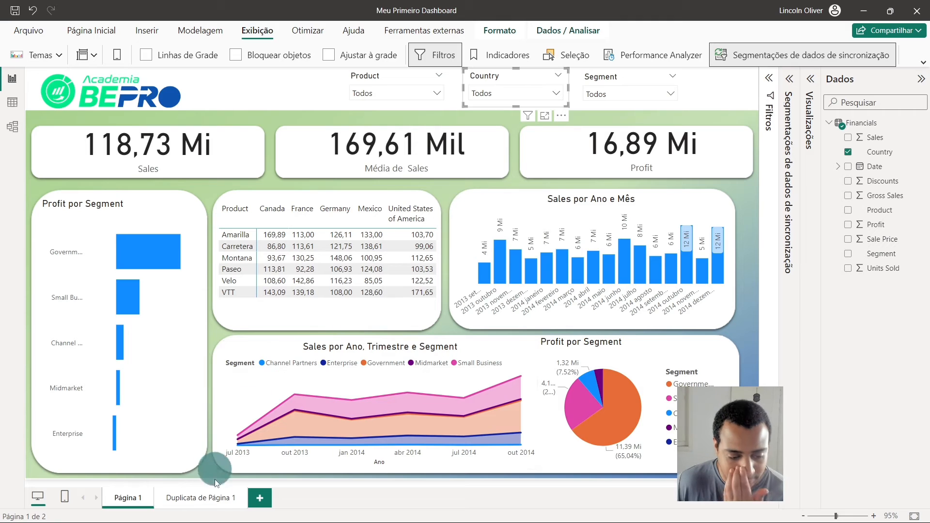
pyautogui.click(199, 498)
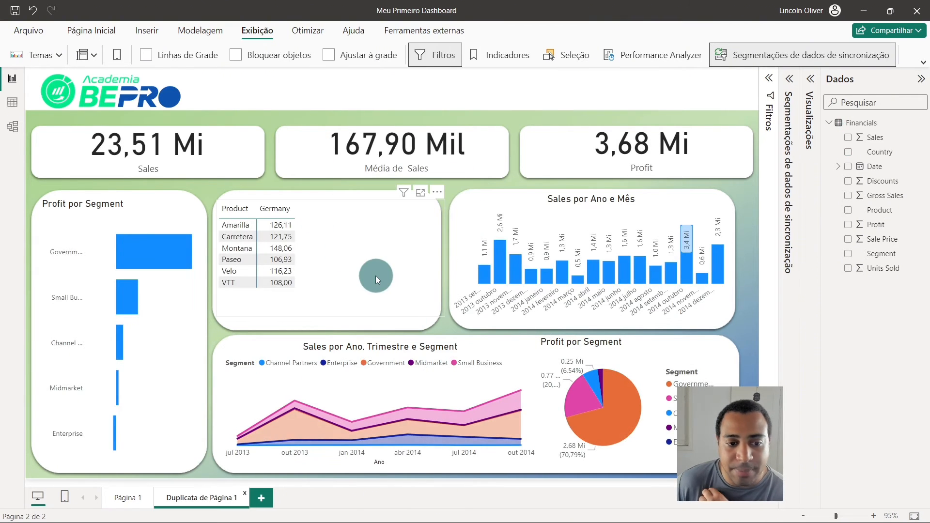
pyautogui.click(376, 276)
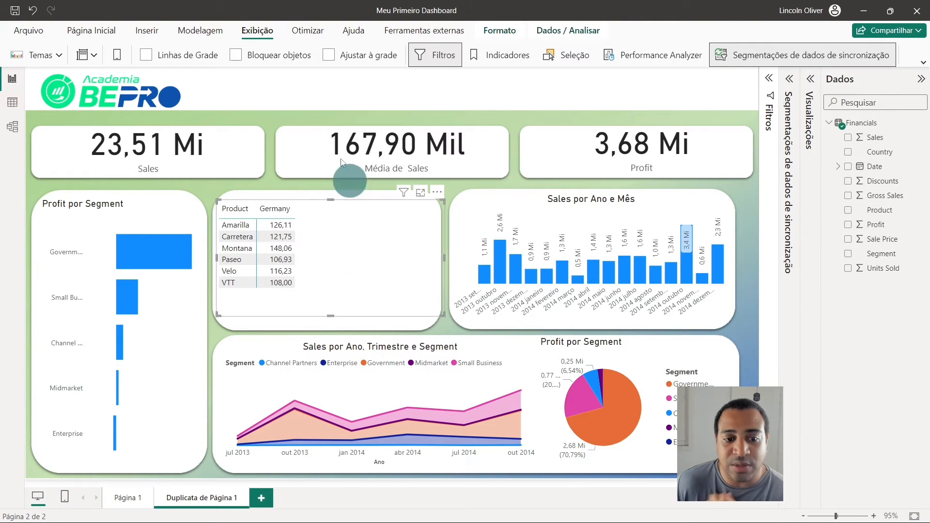
pyautogui.click(380, 84)
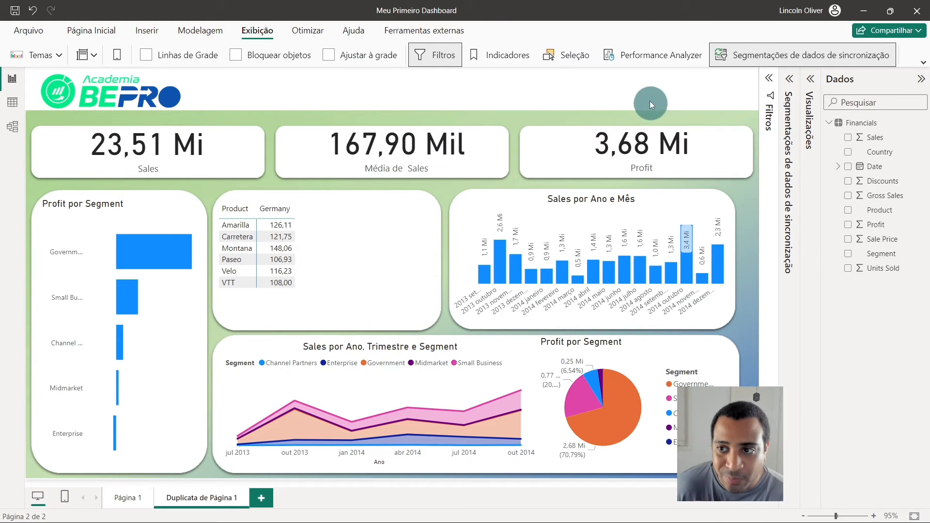
# - Sync the Country slicer of Página 1 across both pages again, keeping it hidden on Duplicata de Página 1
pyautogui.click(124, 505)
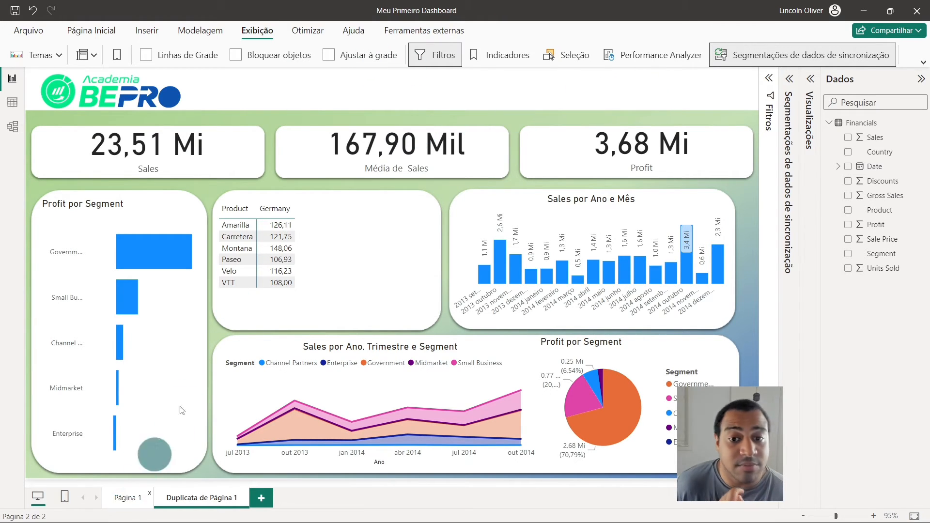
pyautogui.click(567, 83)
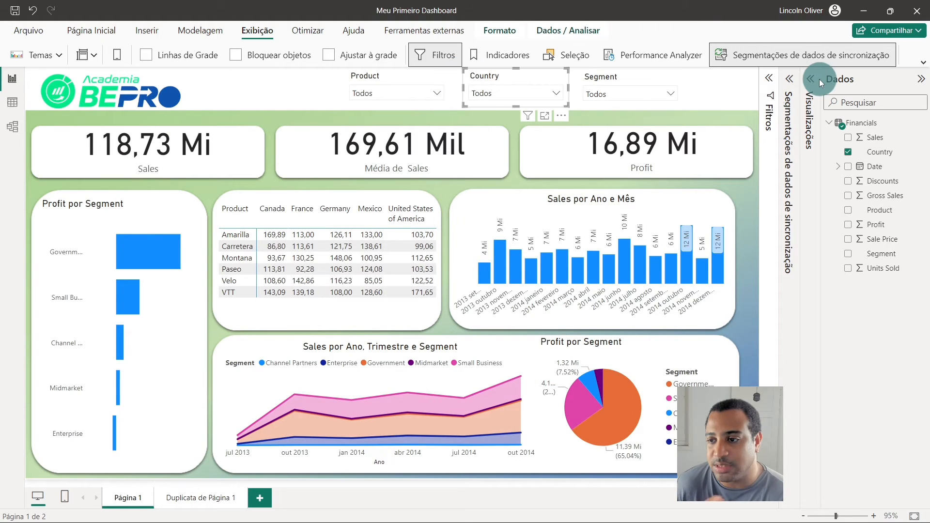
pyautogui.click(789, 80)
pyautogui.click(772, 178)
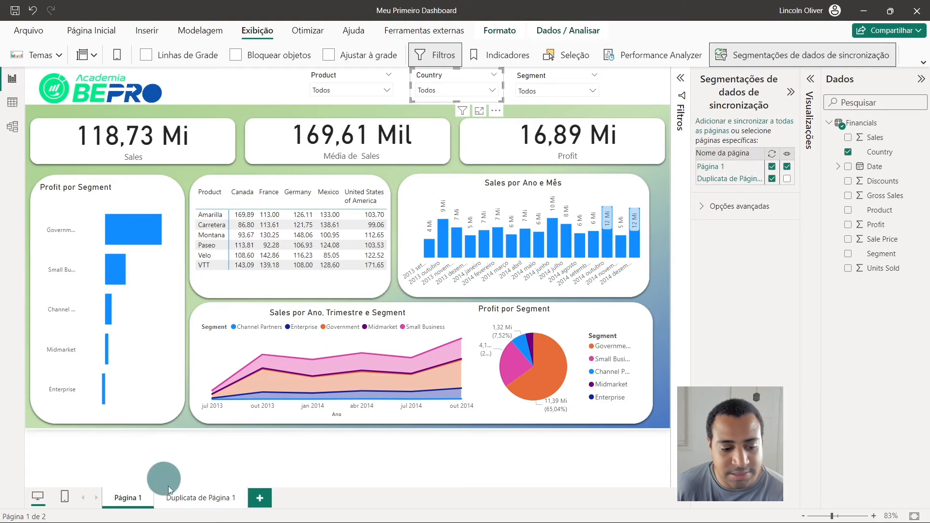
# - Compare the visuals on Duplicata de Página 1 with those on Página 1 while the Country slicer is synced
pyautogui.click(191, 492)
pyautogui.click(132, 497)
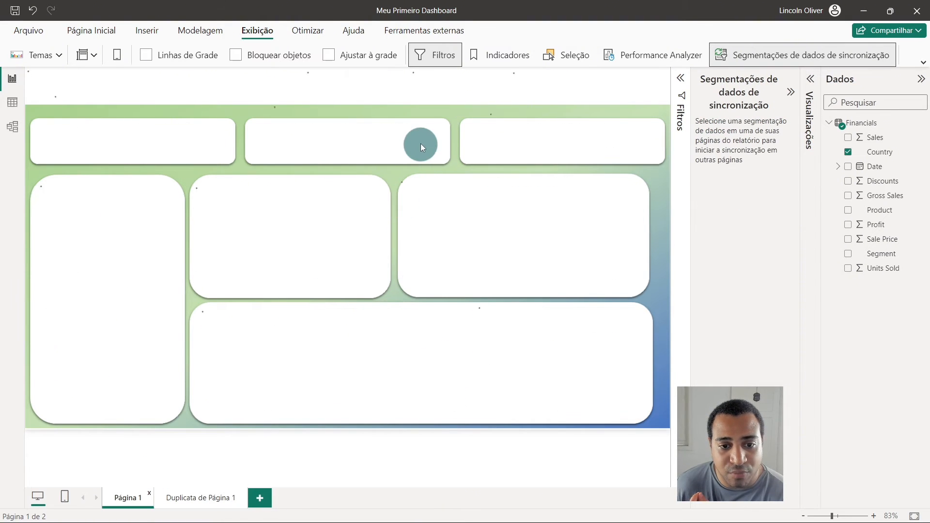
pyautogui.click(452, 79)
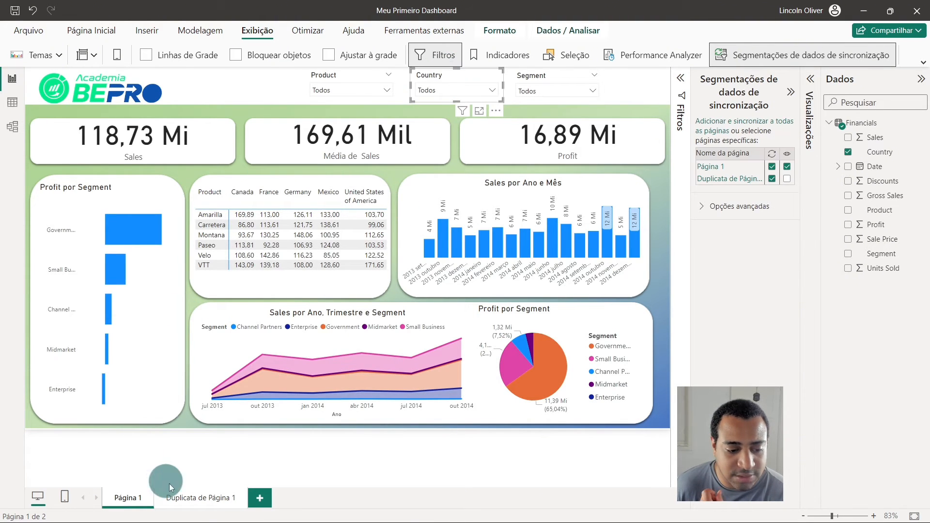
pyautogui.click(187, 496)
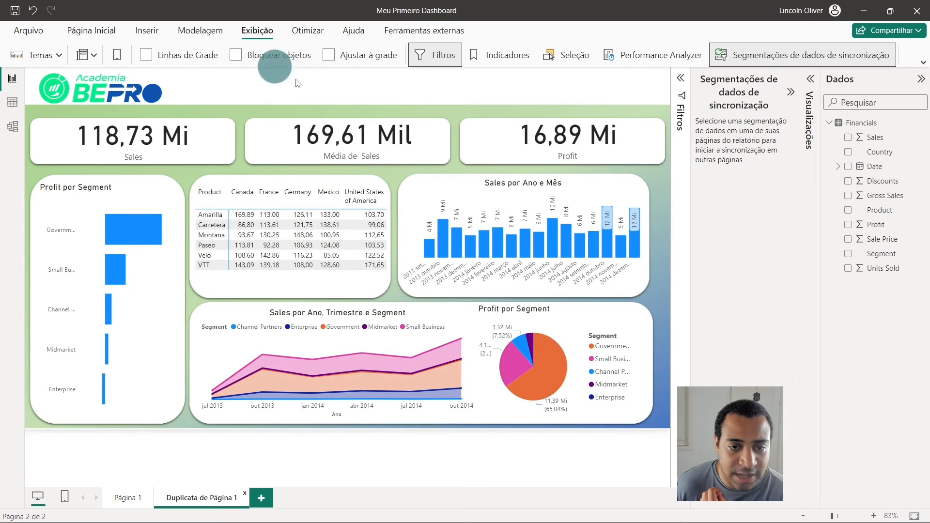
pyautogui.click(125, 493)
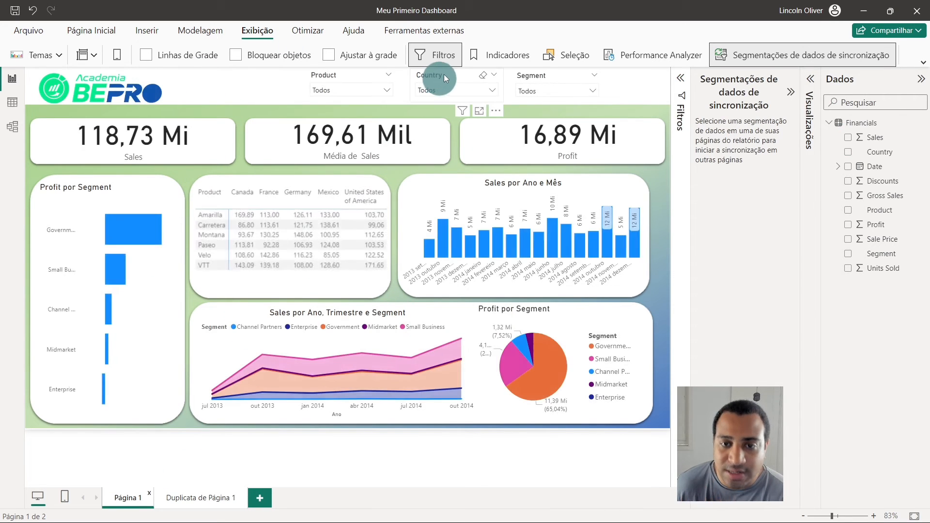
# - Turn off the Country slicer's sync on both pages again, leaving it visible only on Página 1
pyautogui.click(447, 74)
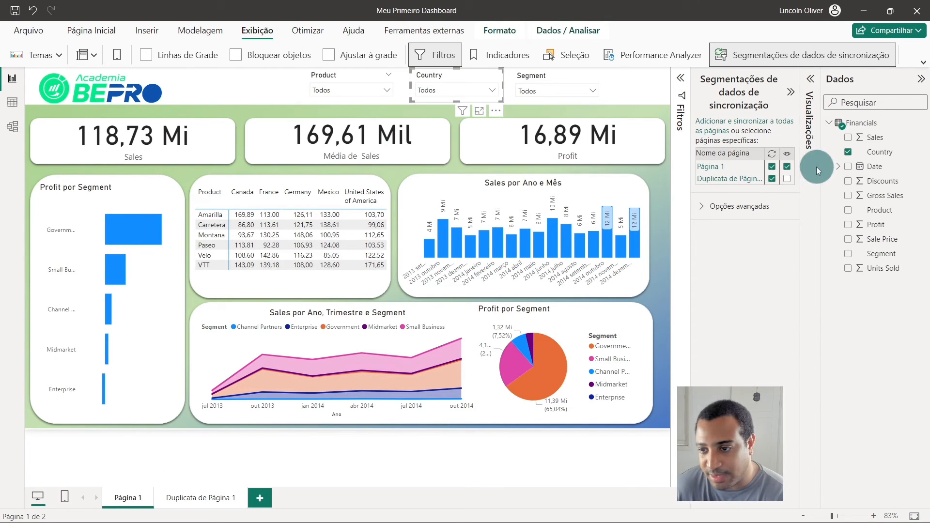
pyautogui.click(773, 178)
pyautogui.click(787, 180)
pyautogui.click(787, 180)
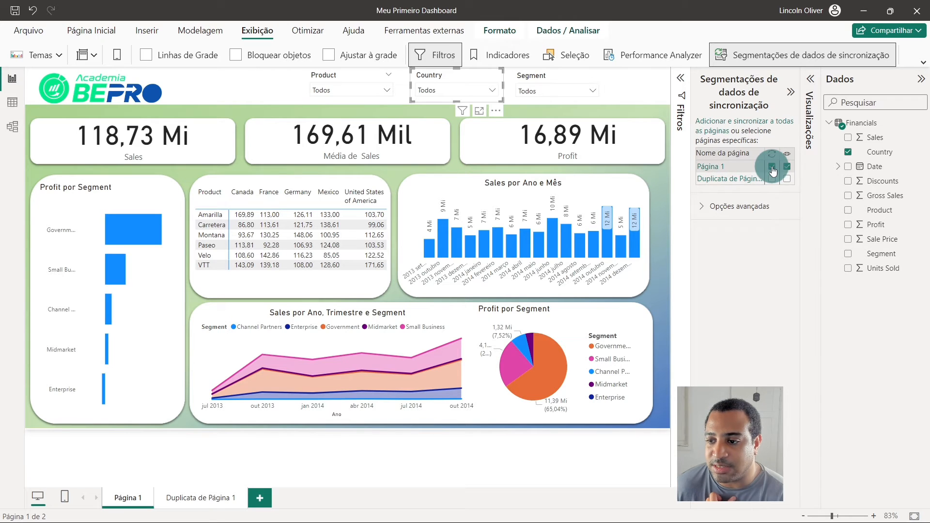
pyautogui.click(772, 167)
pyautogui.click(667, 86)
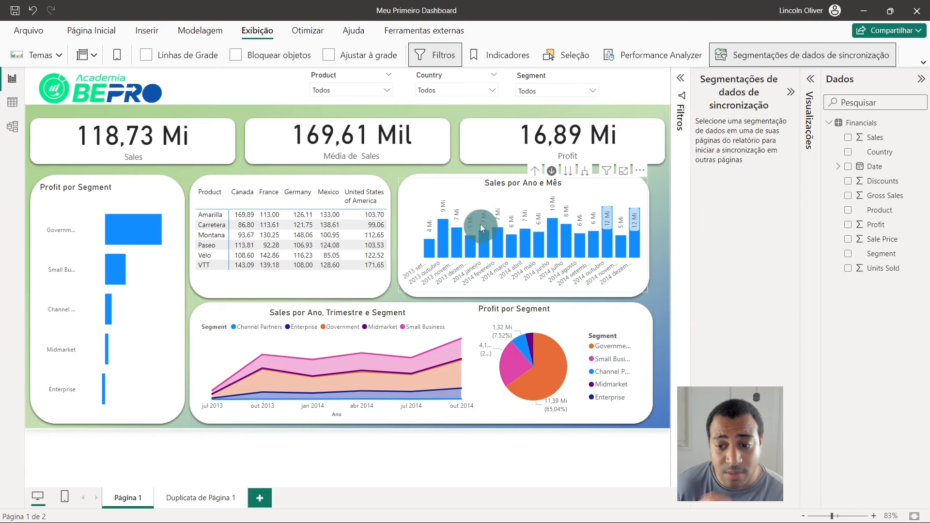
# - On Duplicata de Página 1, expand the filter settings and close the slicer sync settings
pyautogui.click(202, 496)
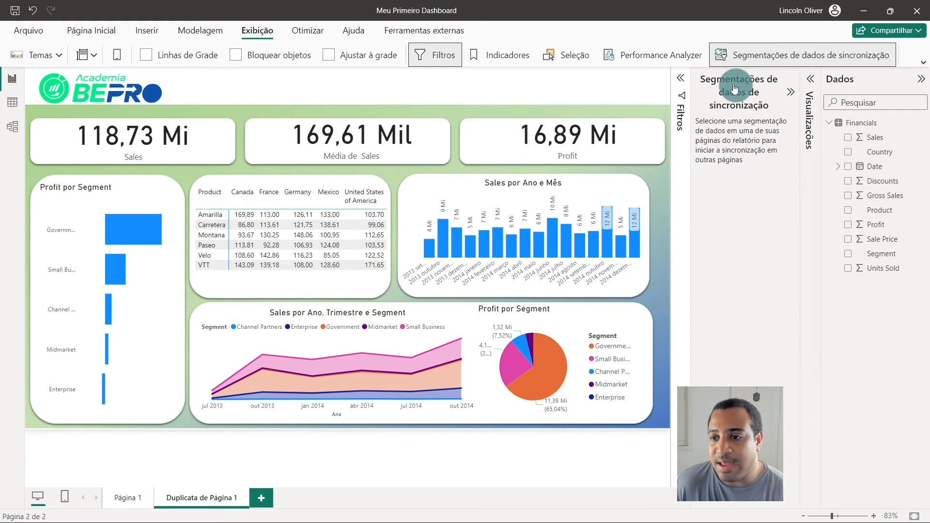
pyautogui.click(681, 78)
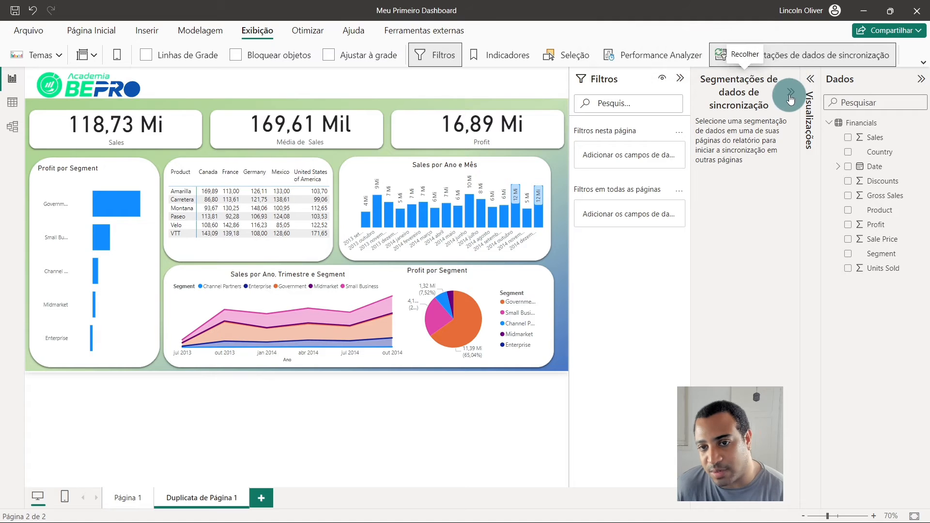
pyautogui.click(799, 55)
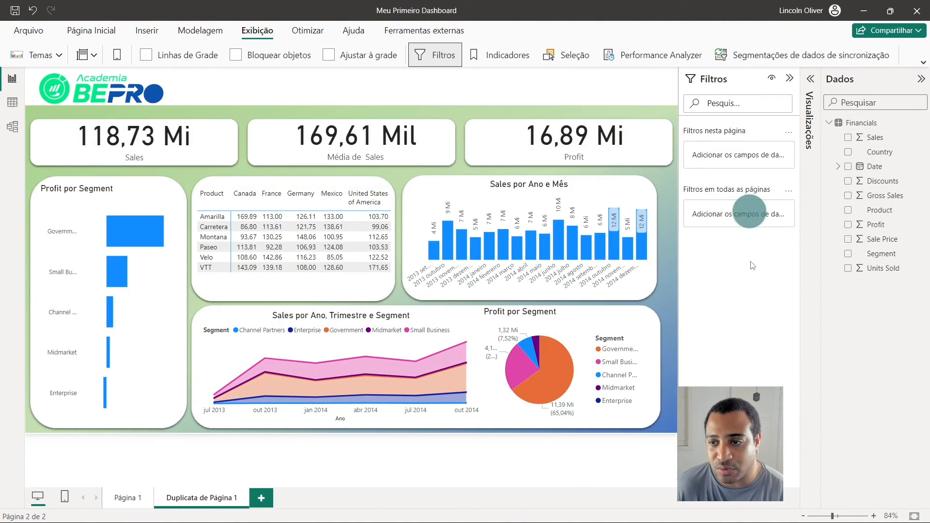
# - Add Country as a page-level filter on Página 1 and restrict it to France
pyautogui.click(132, 499)
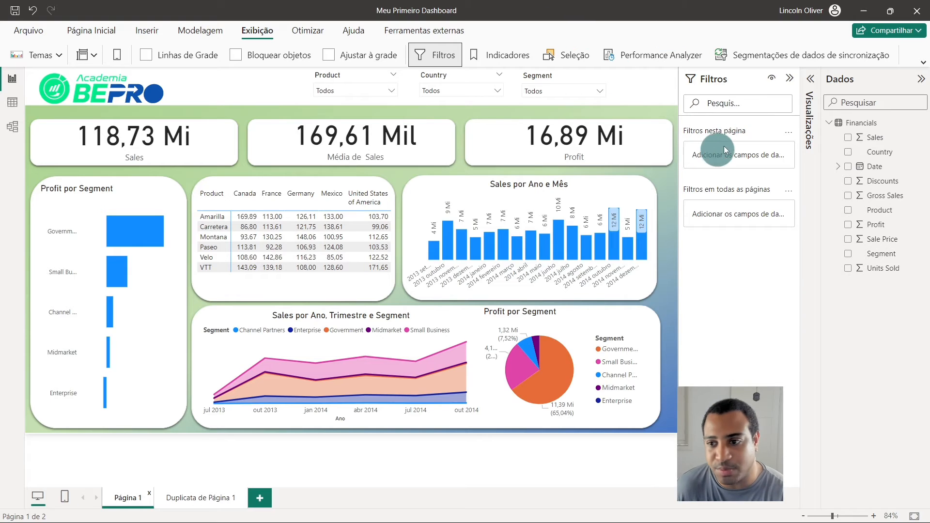
pyautogui.moveTo(681, 138); pyautogui.dragTo(669, 136)
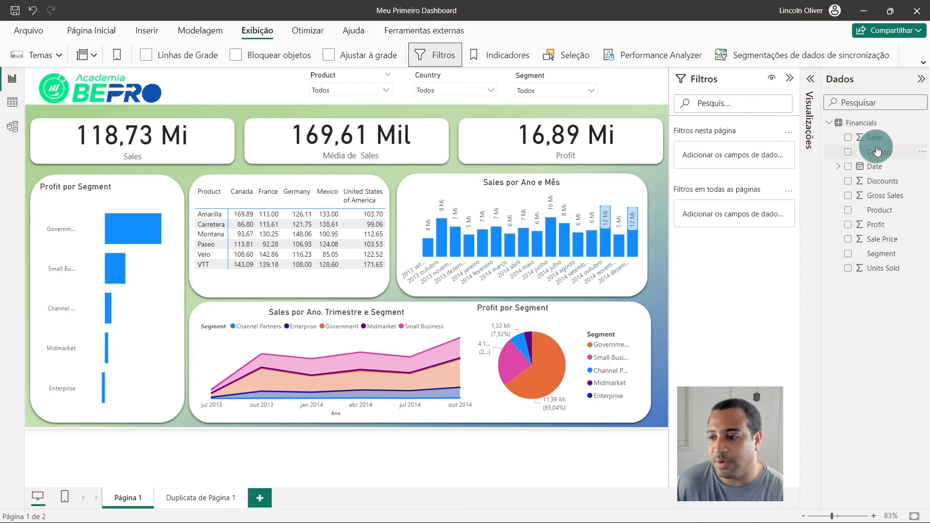
pyautogui.moveTo(880, 152); pyautogui.dragTo(738, 160)
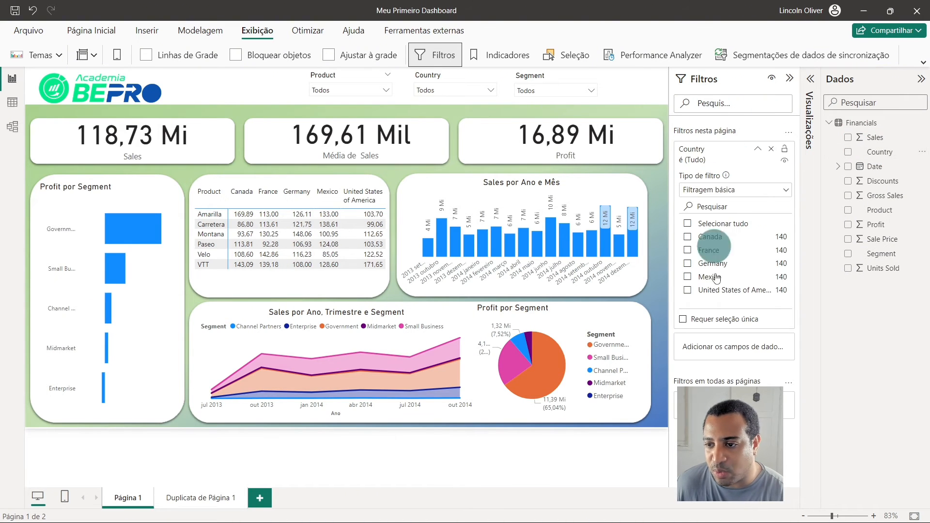
pyautogui.click(702, 250)
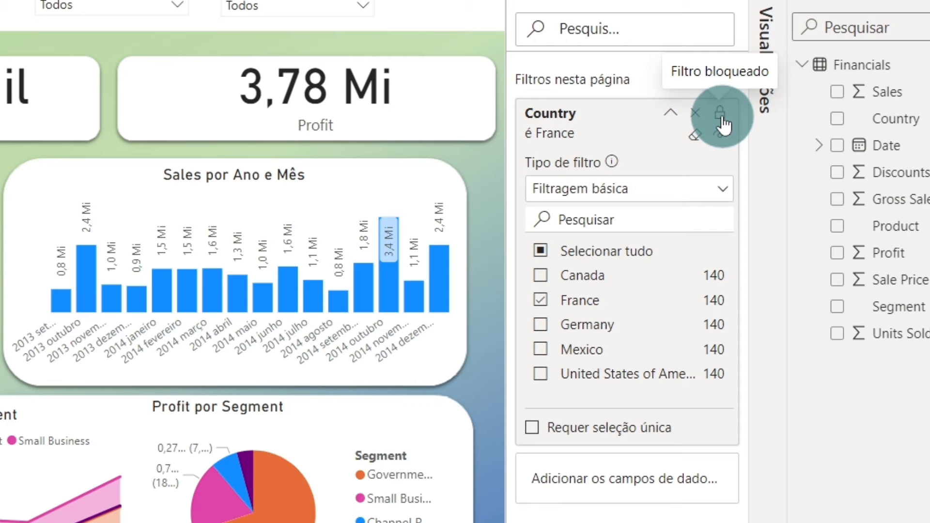
# - Toggle the lock on Página 1's Country page filter and compare the sales figures with those on Duplicata de Página 1
pyautogui.click(721, 116)
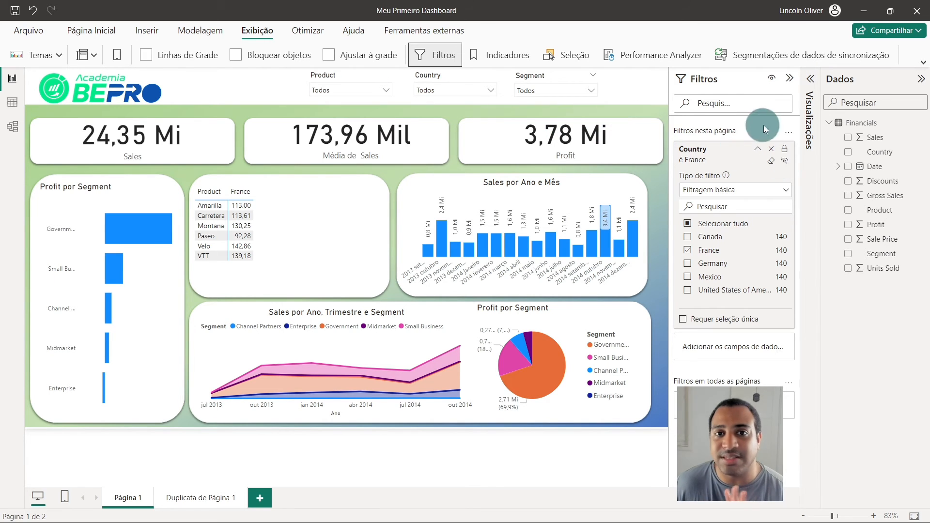
pyautogui.click(206, 486)
pyautogui.click(113, 129)
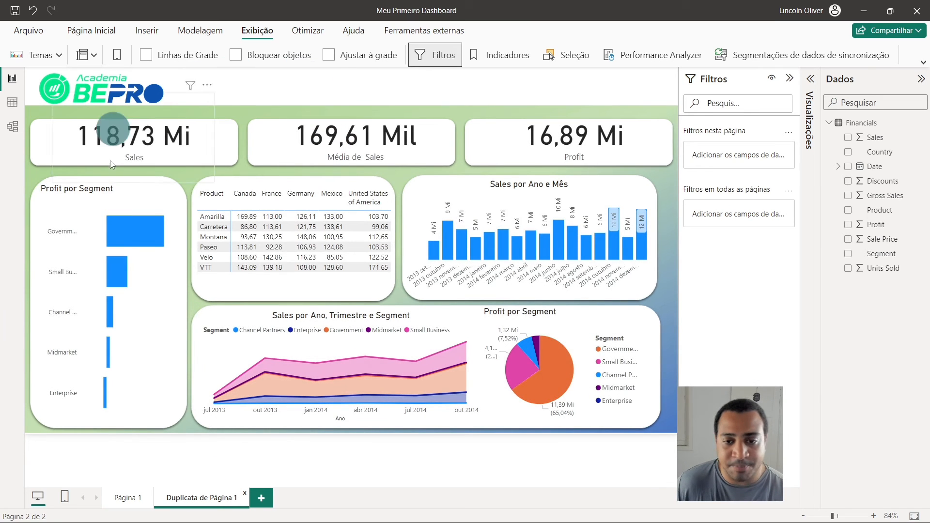
pyautogui.click(138, 444)
# - On Página 1, clear the France selection from the Country page filter and collapse the filter card
pyautogui.click(123, 501)
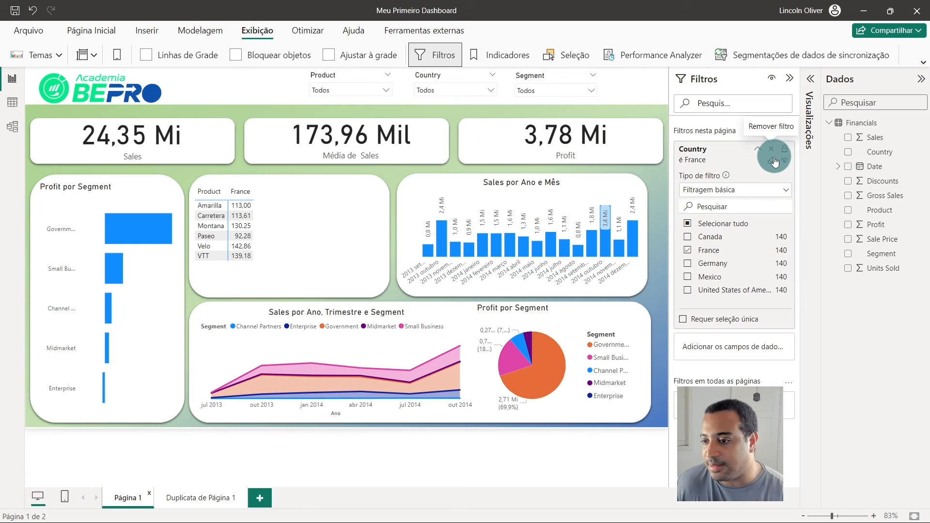
pyautogui.click(772, 163)
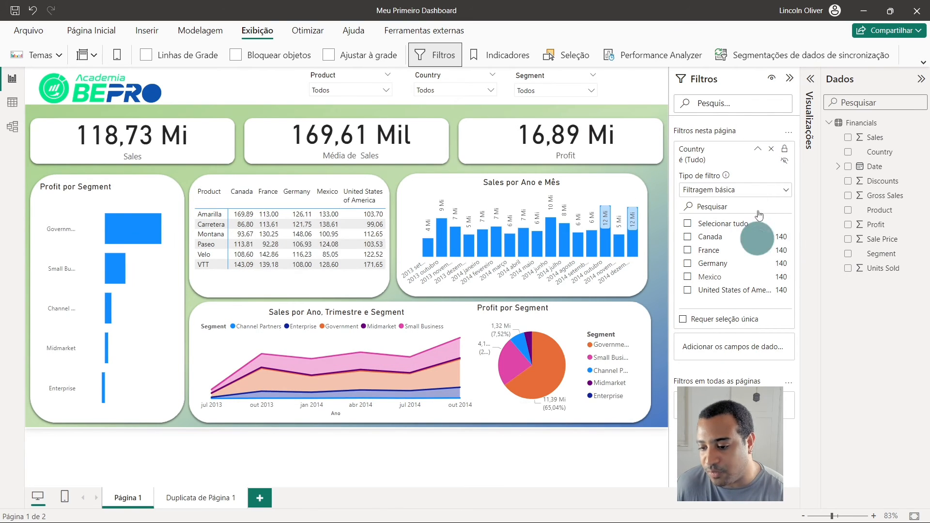
pyautogui.click(758, 152)
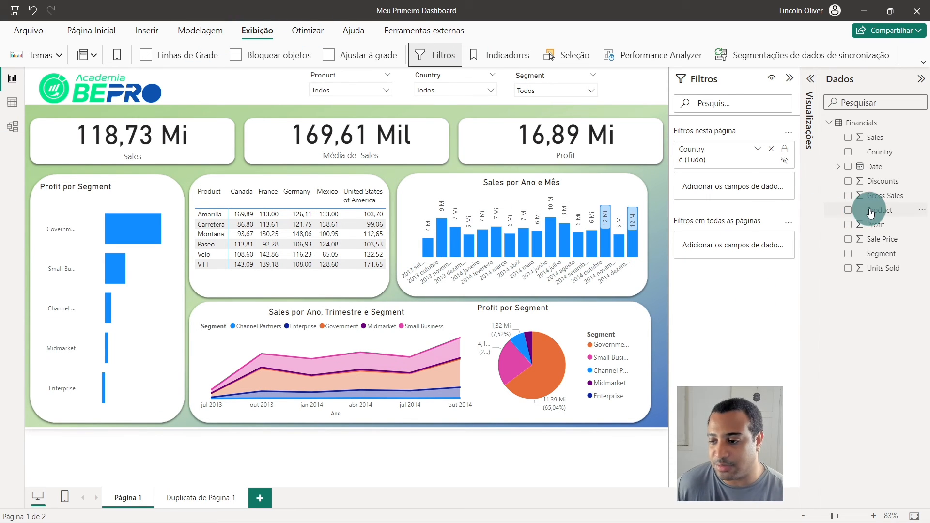
# - Add Product as a filter on all pages, exclude Carretera, and check its effect on Duplicata de Página 1
pyautogui.moveTo(875, 210); pyautogui.dragTo(712, 231)
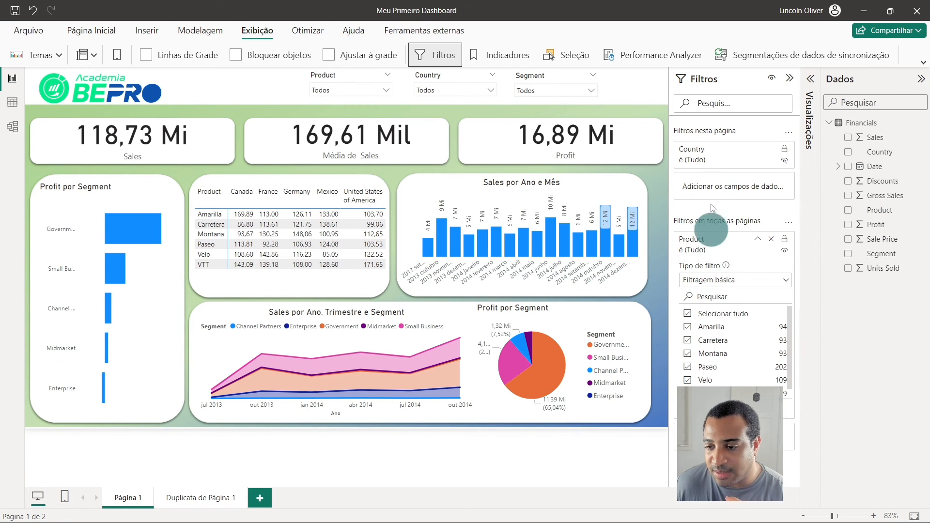
pyautogui.click(708, 341)
pyautogui.click(179, 498)
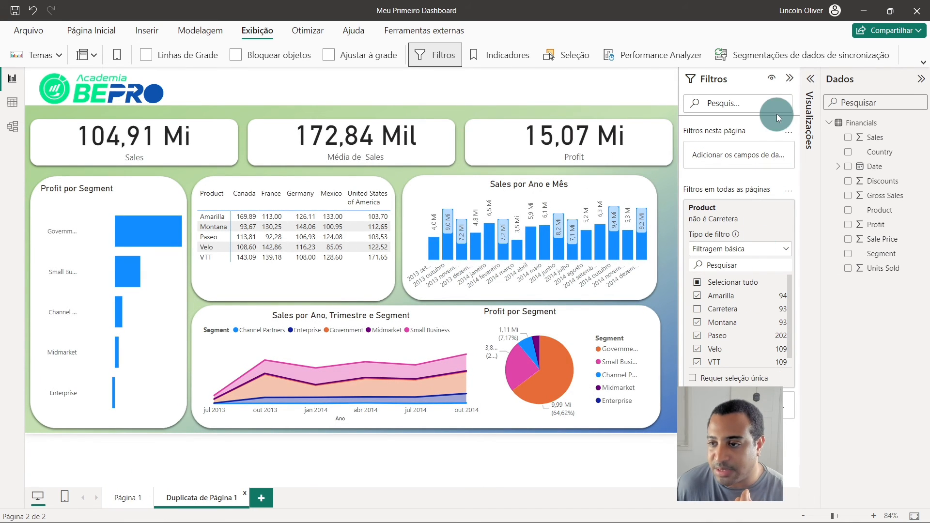
# - Collapse the filter settings and, on Página 1, view the filters and slicers affecting the Profit card
pyautogui.click(791, 80)
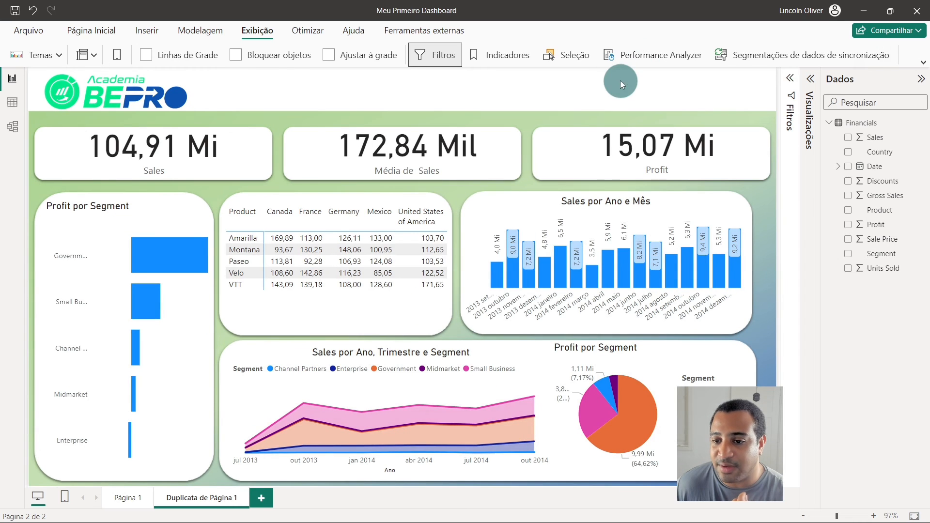
pyautogui.click(130, 498)
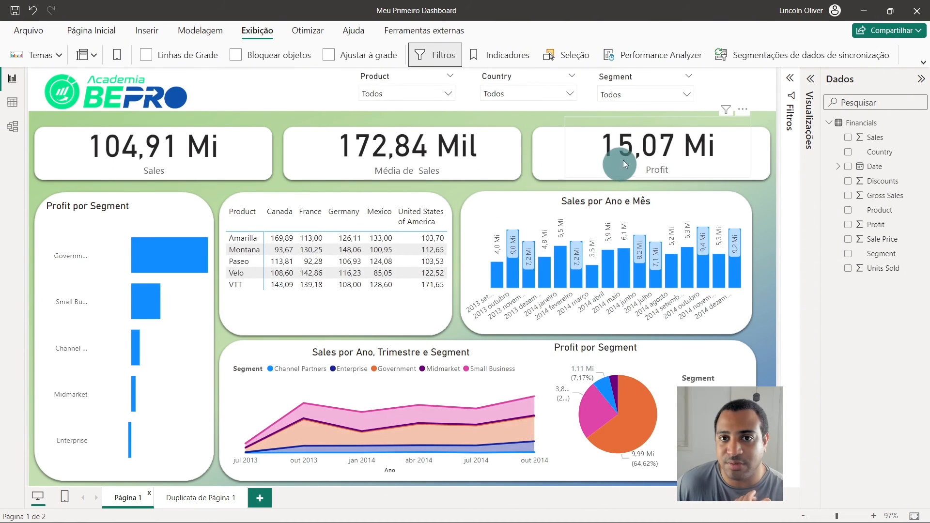
pyautogui.click(726, 108)
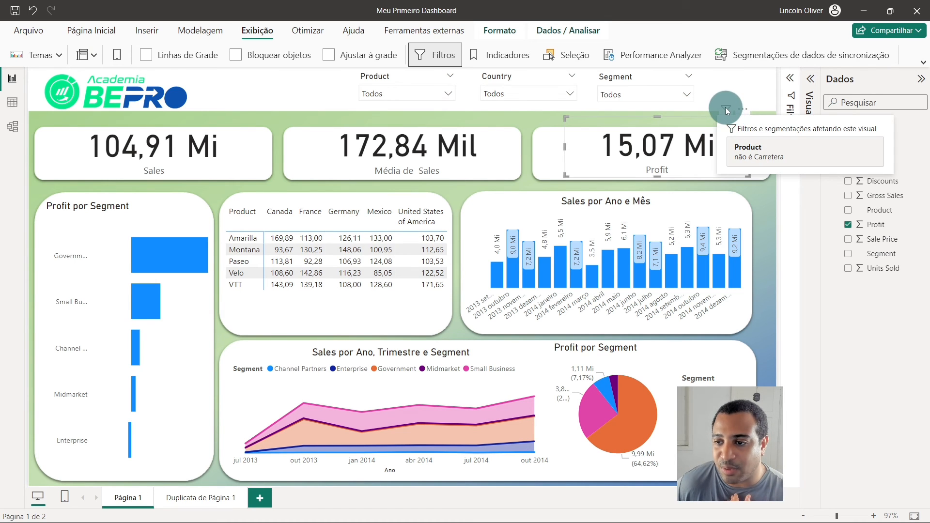
pyautogui.click(750, 156)
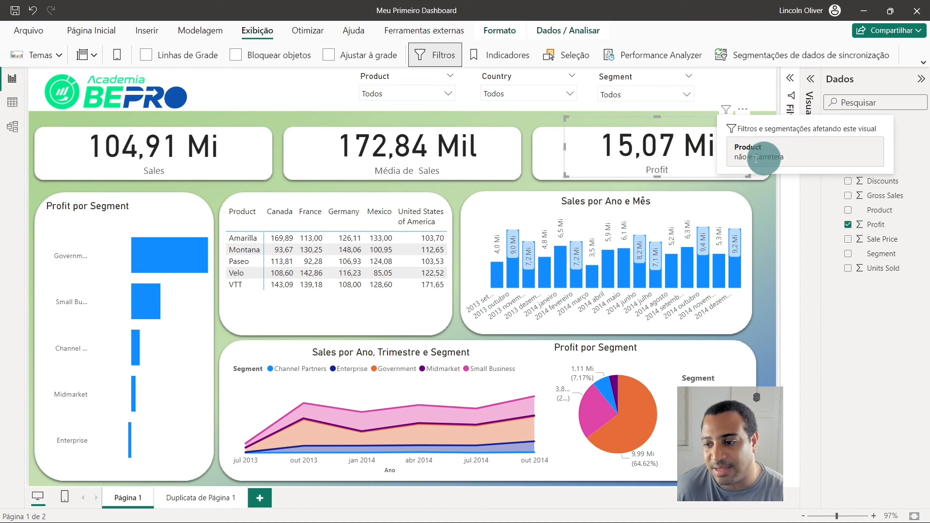
# - Inspect the filters on the Sales por Ano e Mês chart and the Média de Sales card, and clear the selection
pyautogui.click(549, 212)
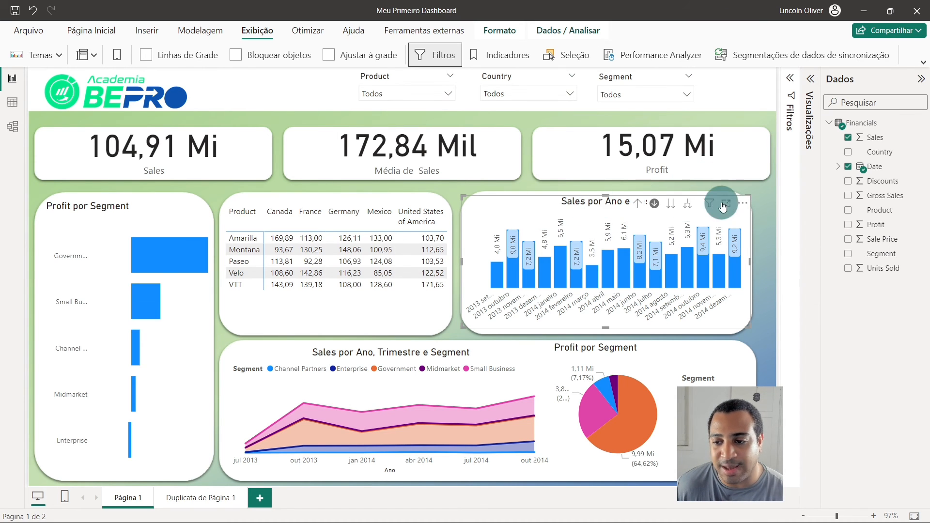
pyautogui.moveTo(712, 204)
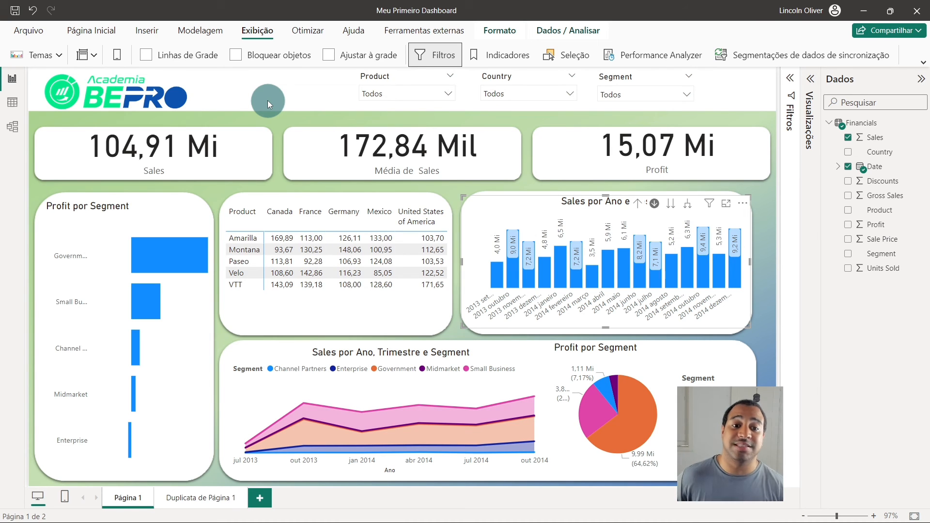
pyautogui.click(437, 177)
pyautogui.moveTo(473, 99)
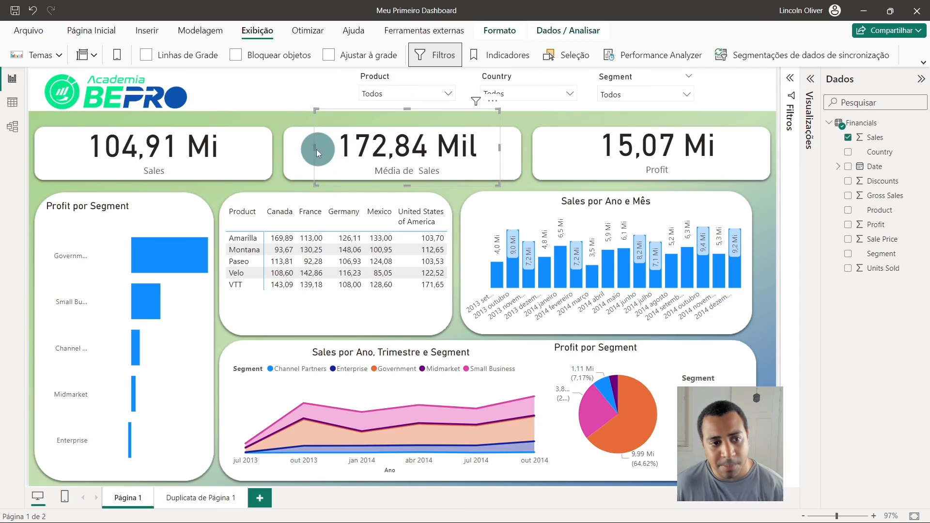
pyautogui.click(284, 101)
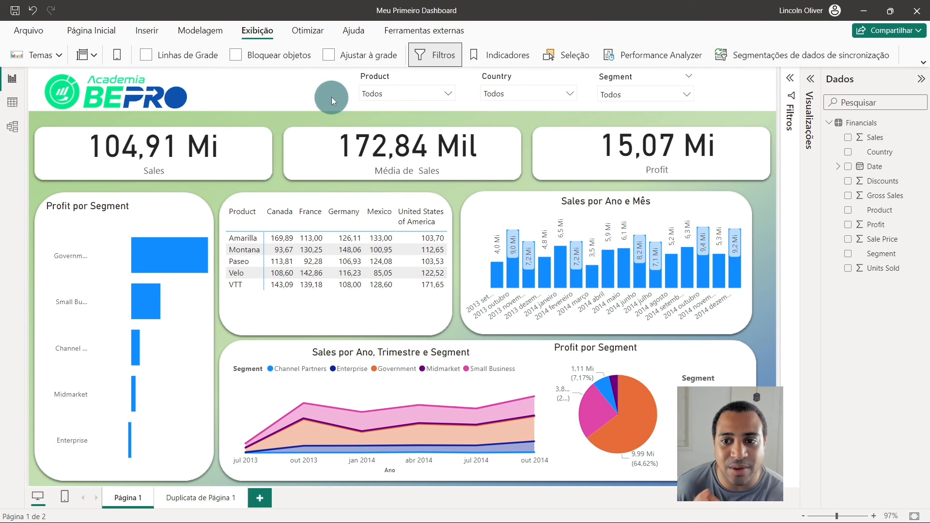